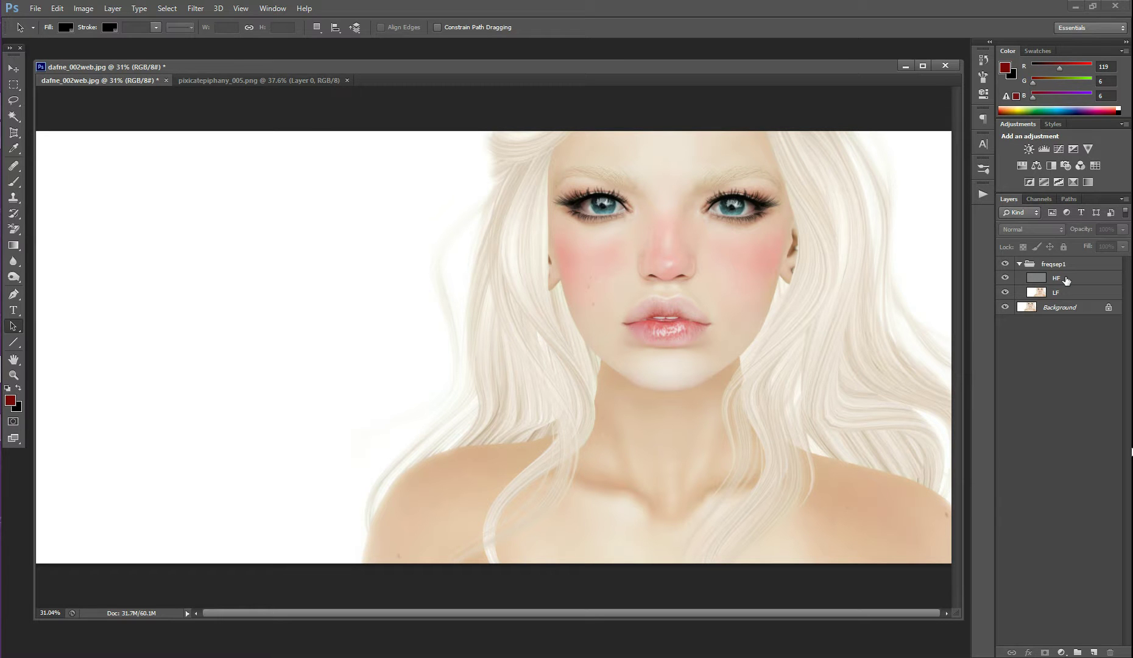
Toggle the HF and LF layers off and on to compare the blur with the detail.
left_click(1006, 278)
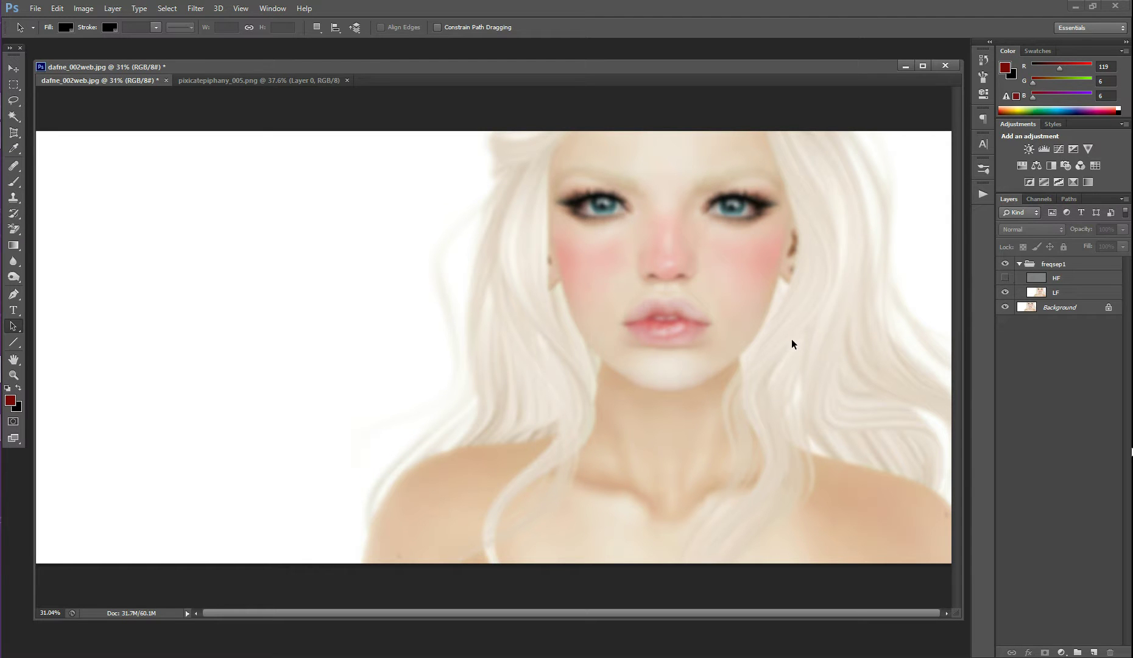
left_click(1005, 292)
left_click(1006, 278)
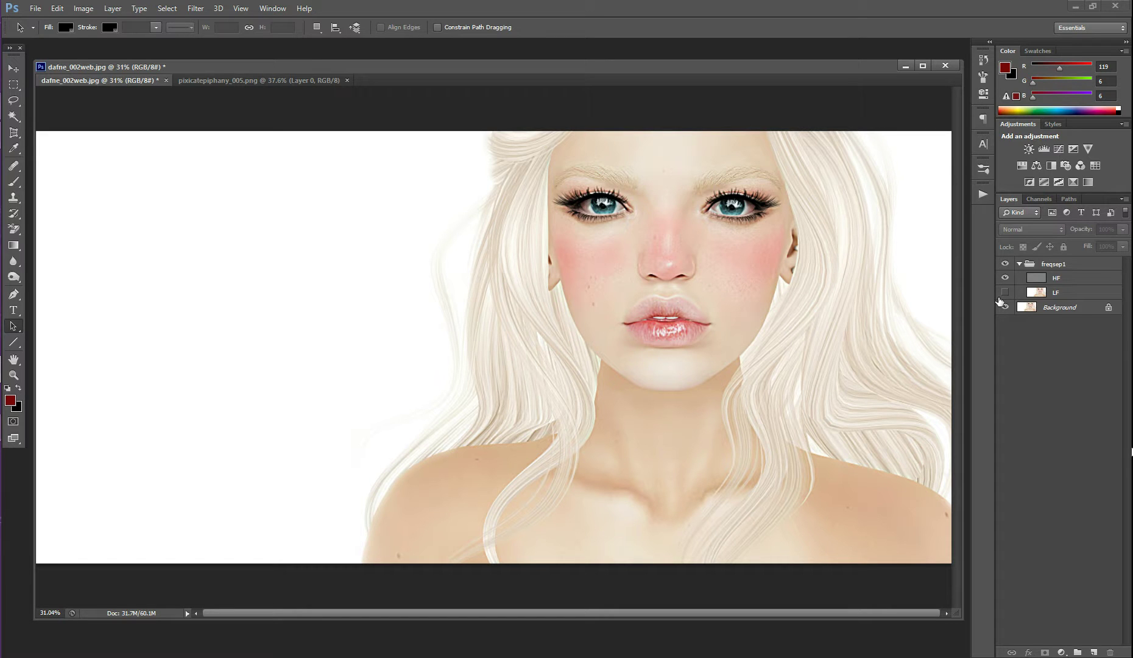
left_click(1004, 292)
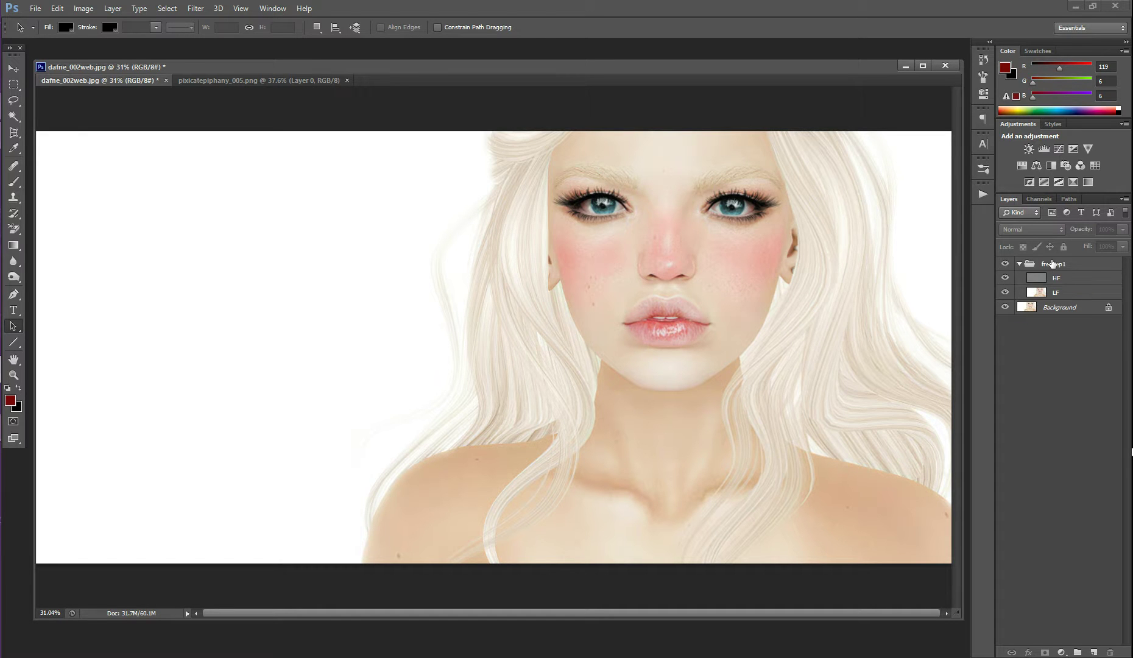
Delete the freqsep1 group along with its contents.
left_click(1042, 264)
right_click(1043, 263)
left_click(1005, 313)
left_click(573, 250)
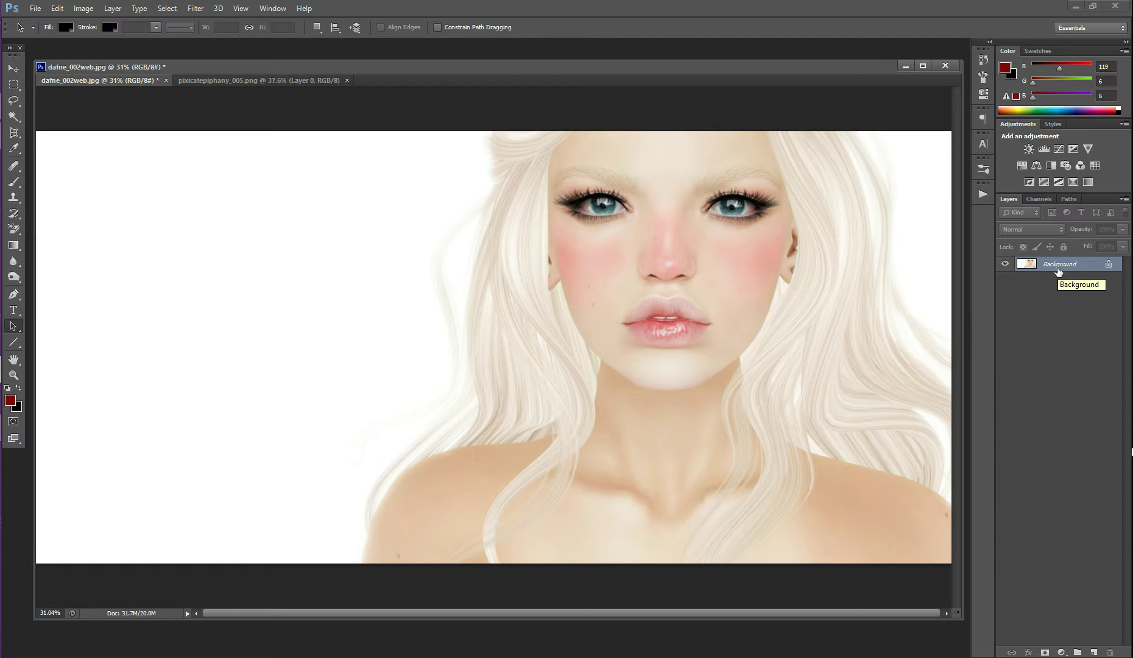
Duplicate the Background layer twice with Ctrl+J.
left_click_drag(1058, 271, 1057, 268)
key("ctrl+j")
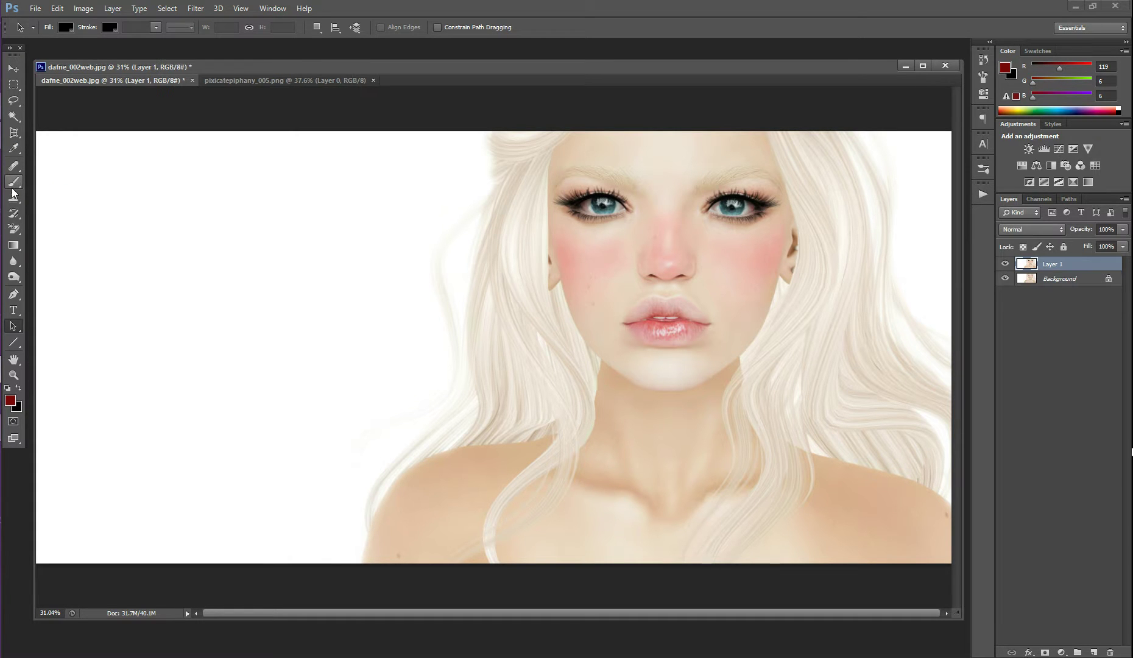
key("ctrl+j")
right_click(1065, 278)
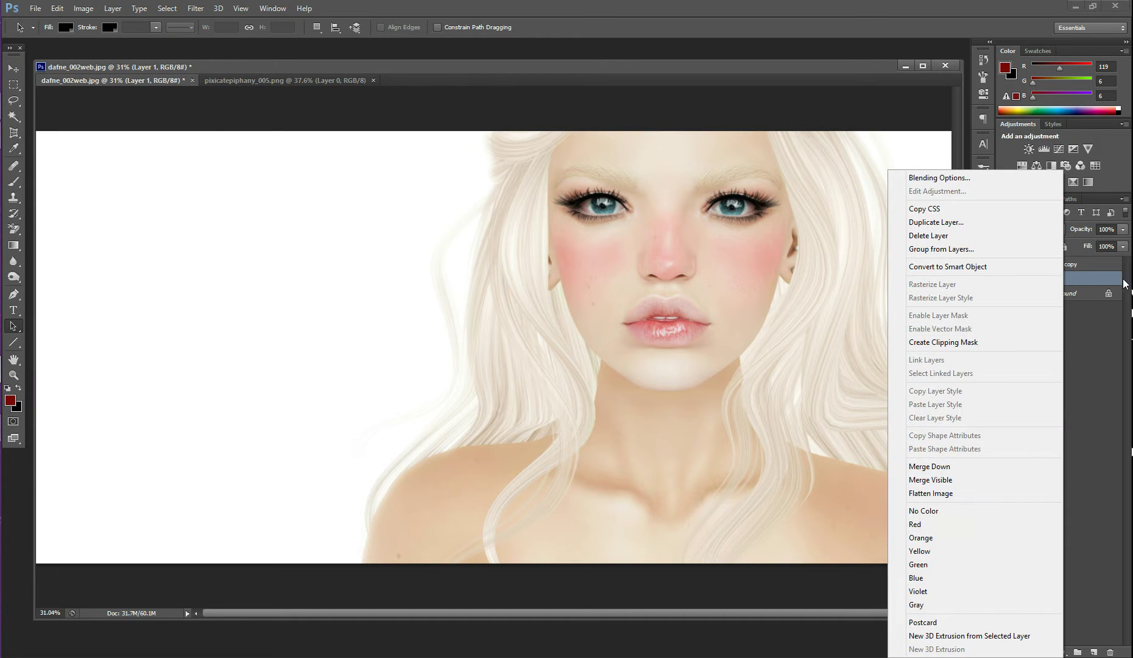
left_click(1108, 278)
Rename the two copies LF and HF, and hide the HF layer.
double_click(1067, 279)
type("LF")
key("Return")
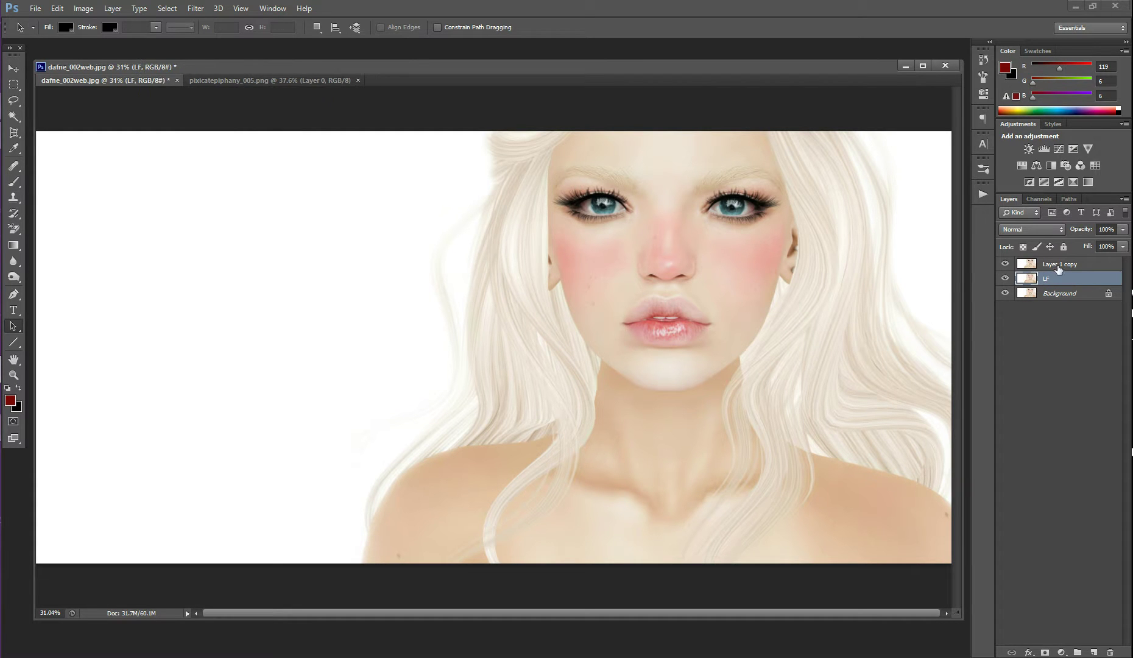
double_click(1049, 265)
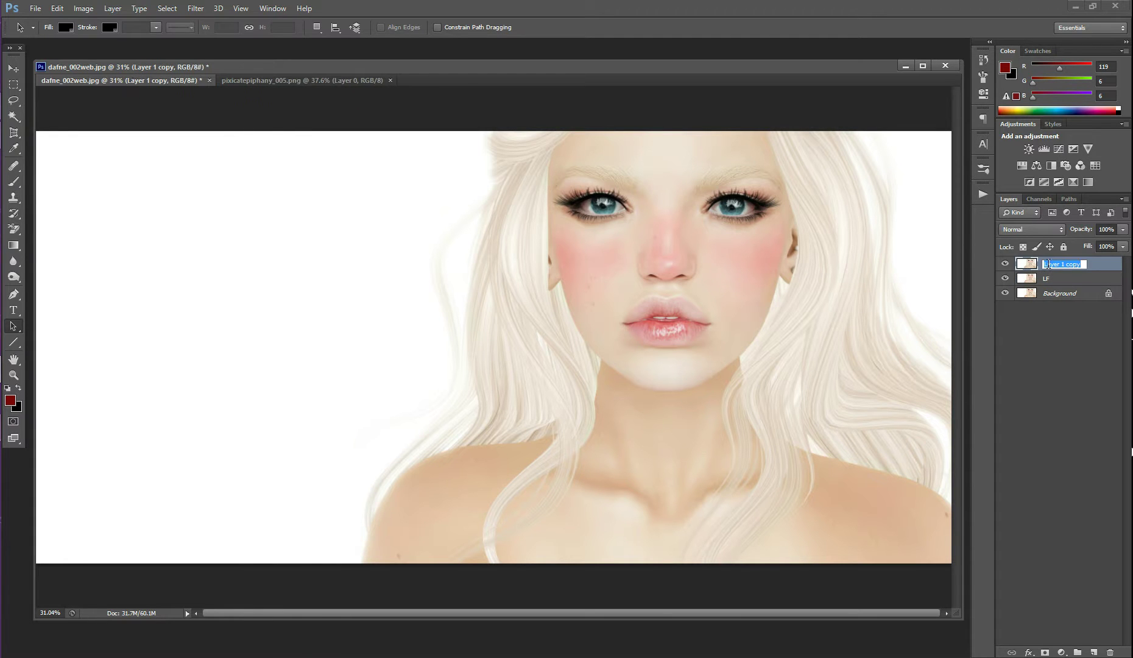
type("HF")
key("Return")
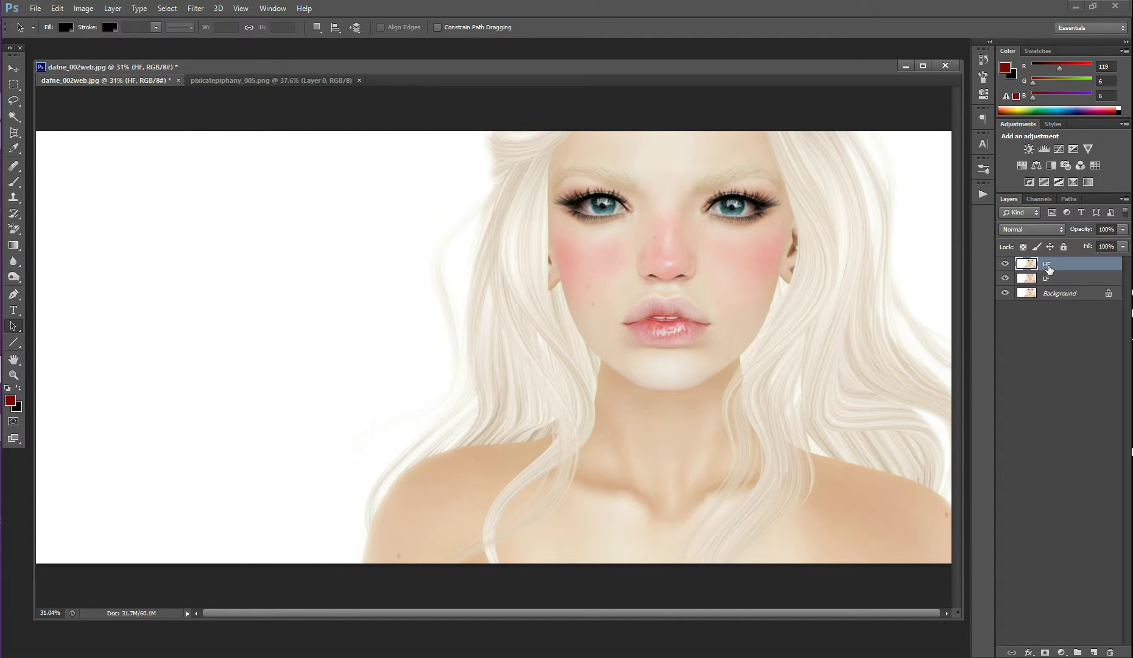
left_click(1005, 263)
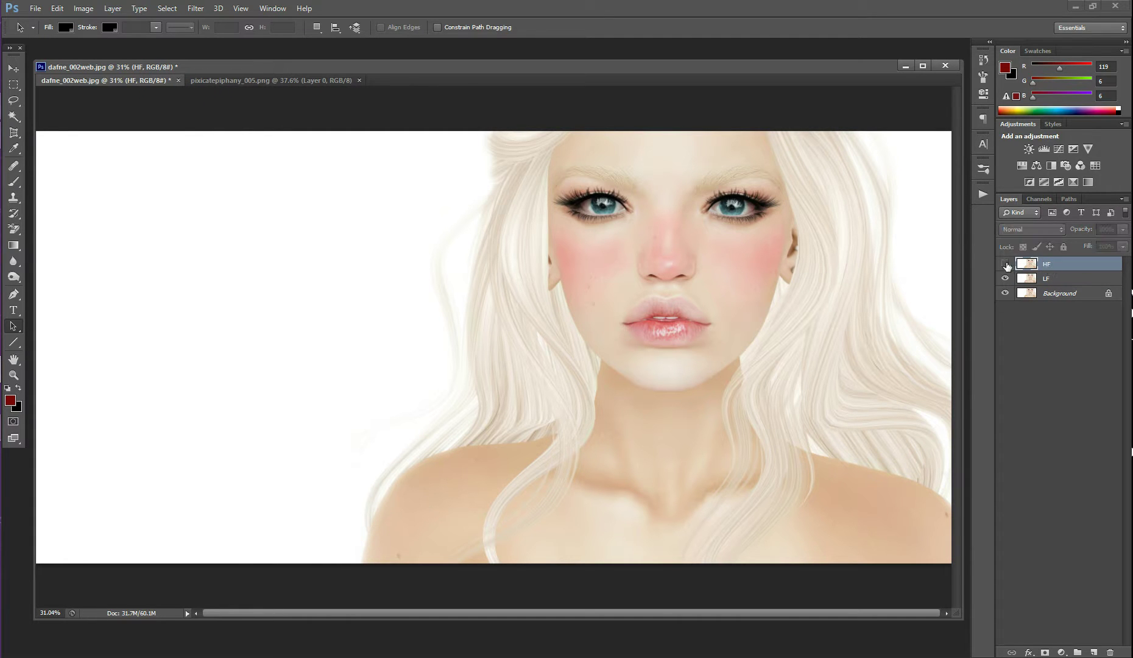
Apply an 8.5-pixel Gaussian blur to the LF layer.
left_click(1066, 283)
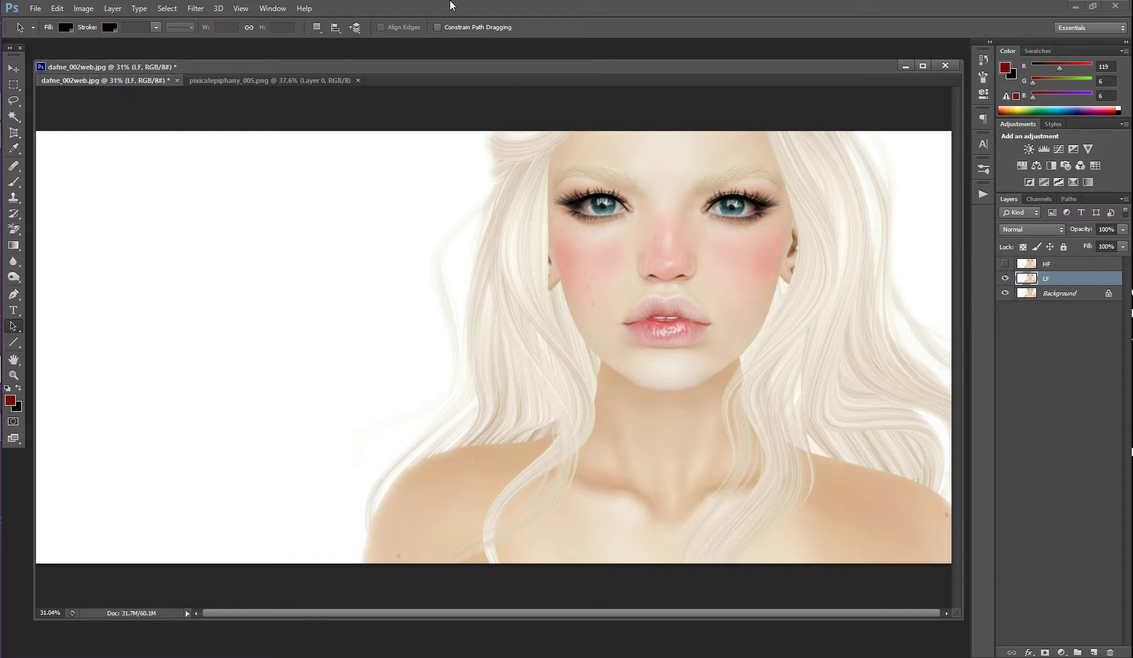
left_click(194, 6)
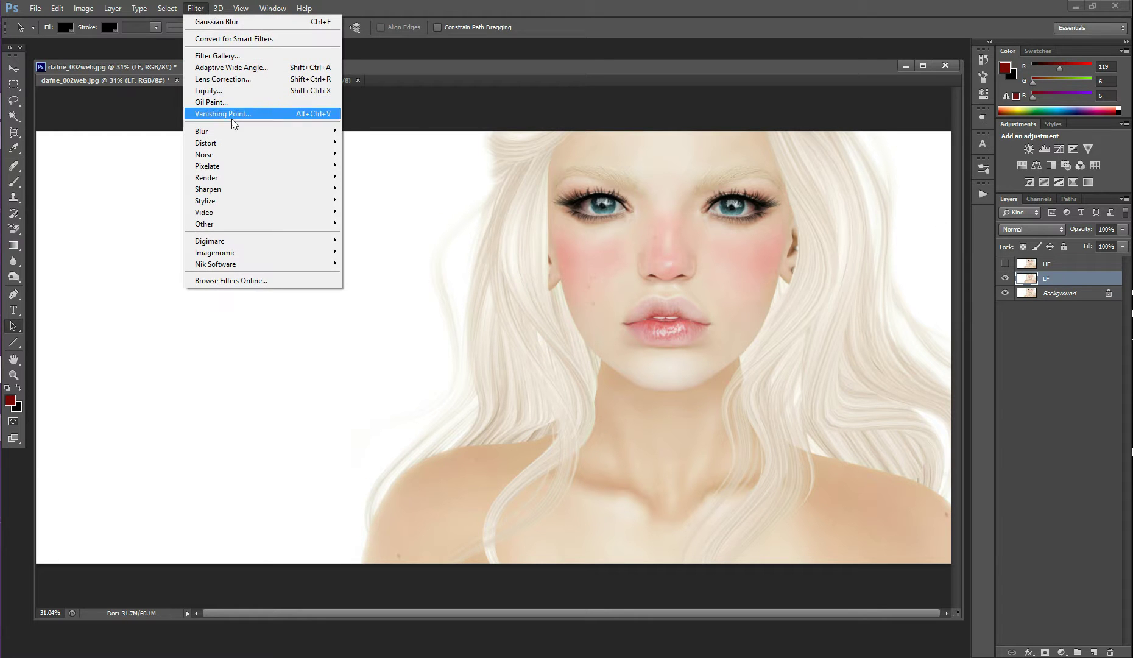
mouse_move(232, 130)
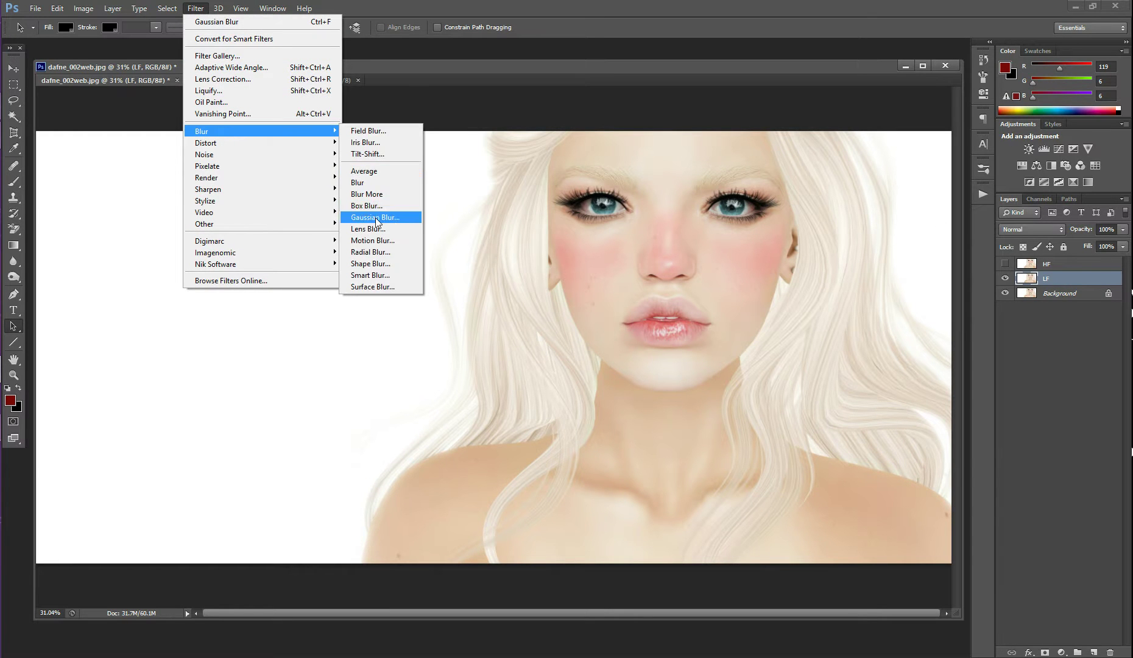
left_click(375, 216)
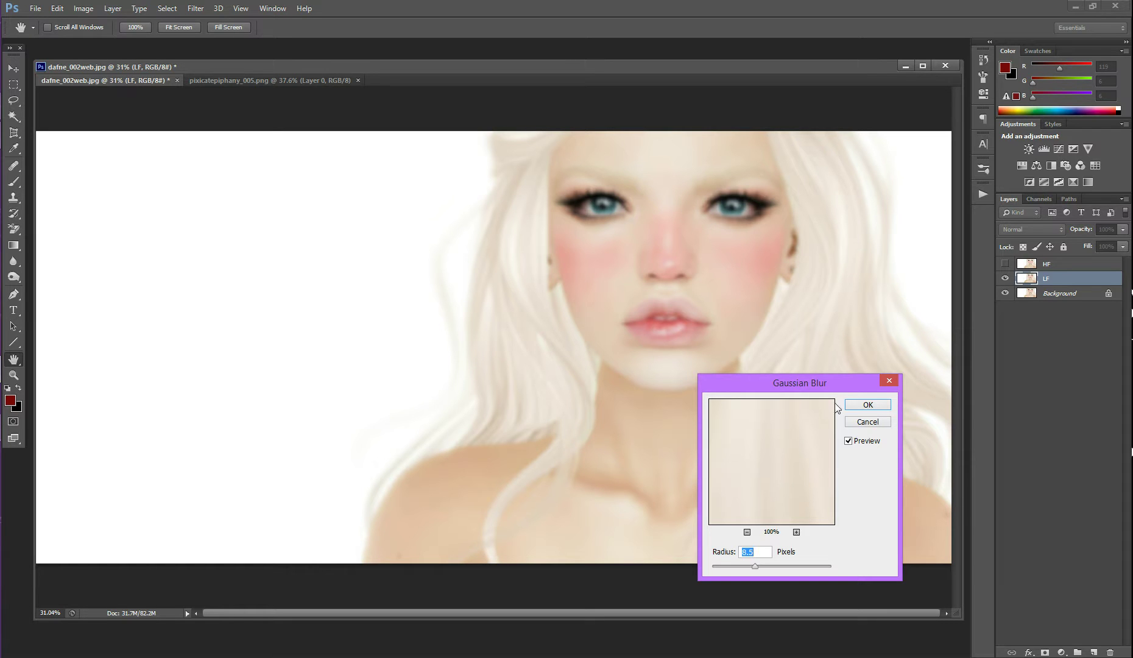
left_click_drag(846, 389, 257, 294)
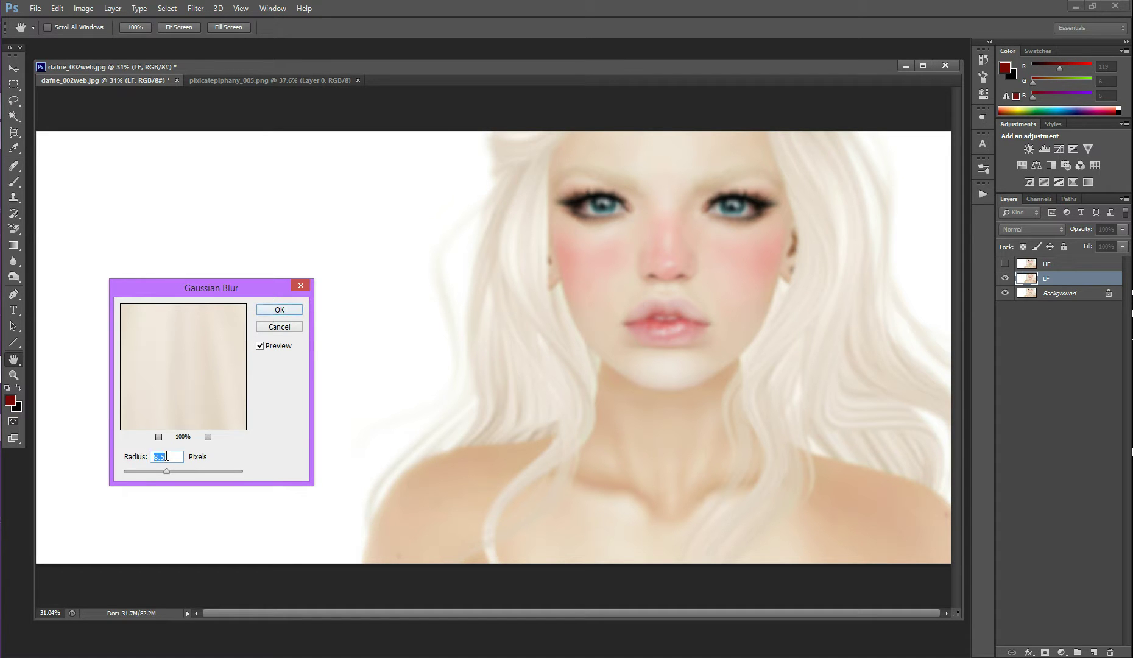
left_click(287, 312)
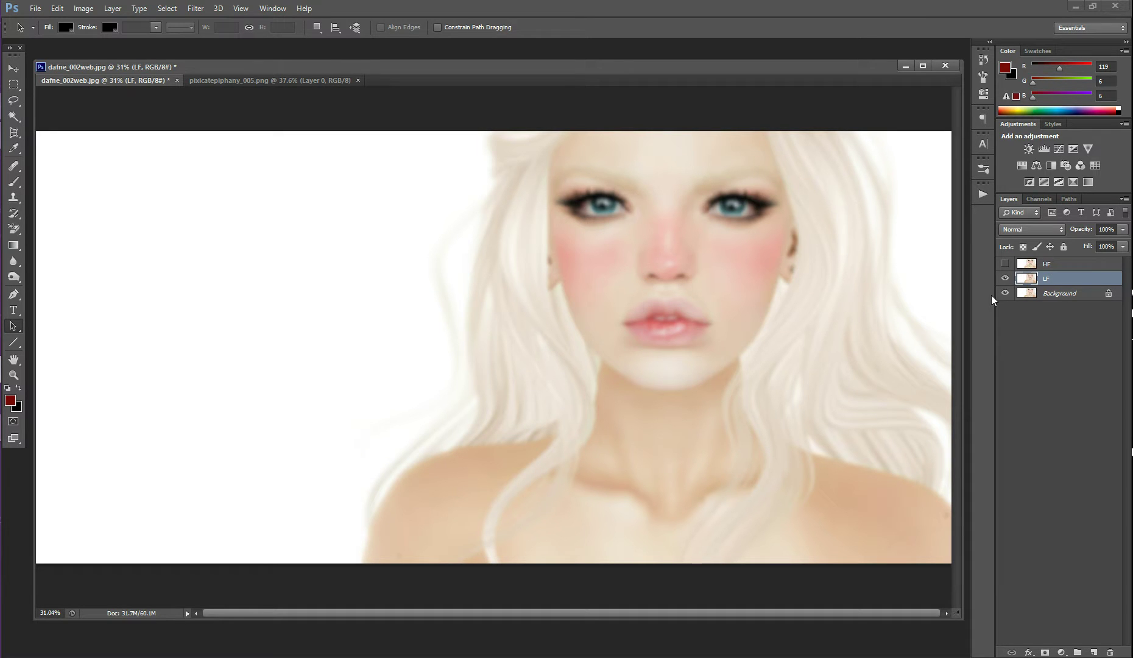
Show HF and Apply Image from layer LF with Subtract blending, Scale 2, Offset 128.
left_click(1005, 264)
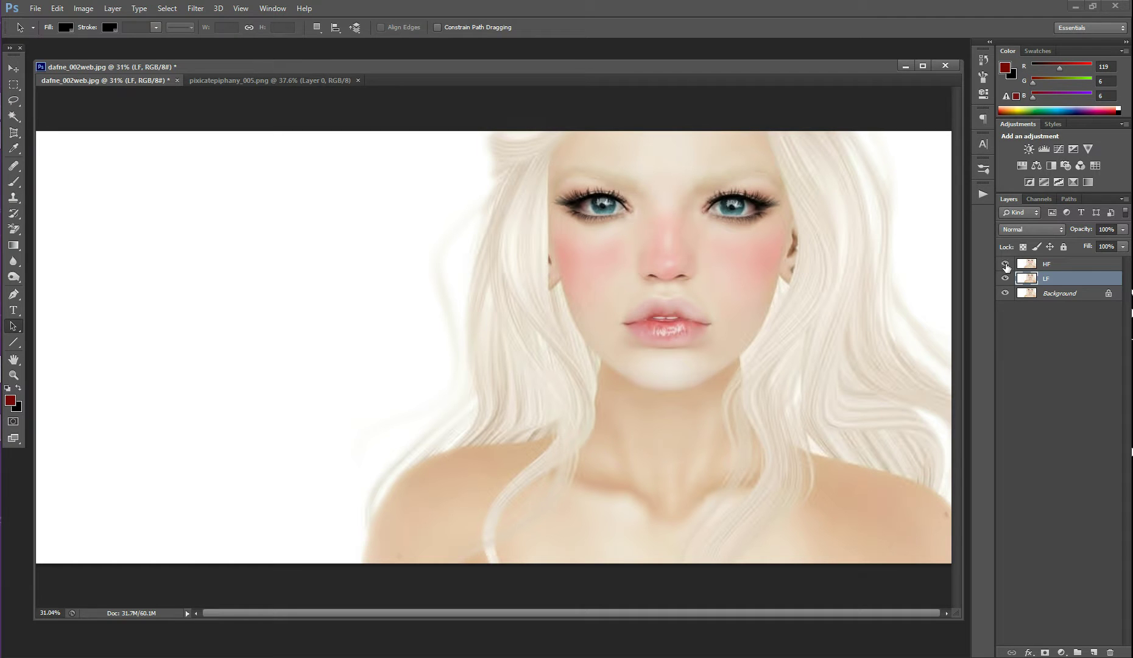
left_click(1066, 269)
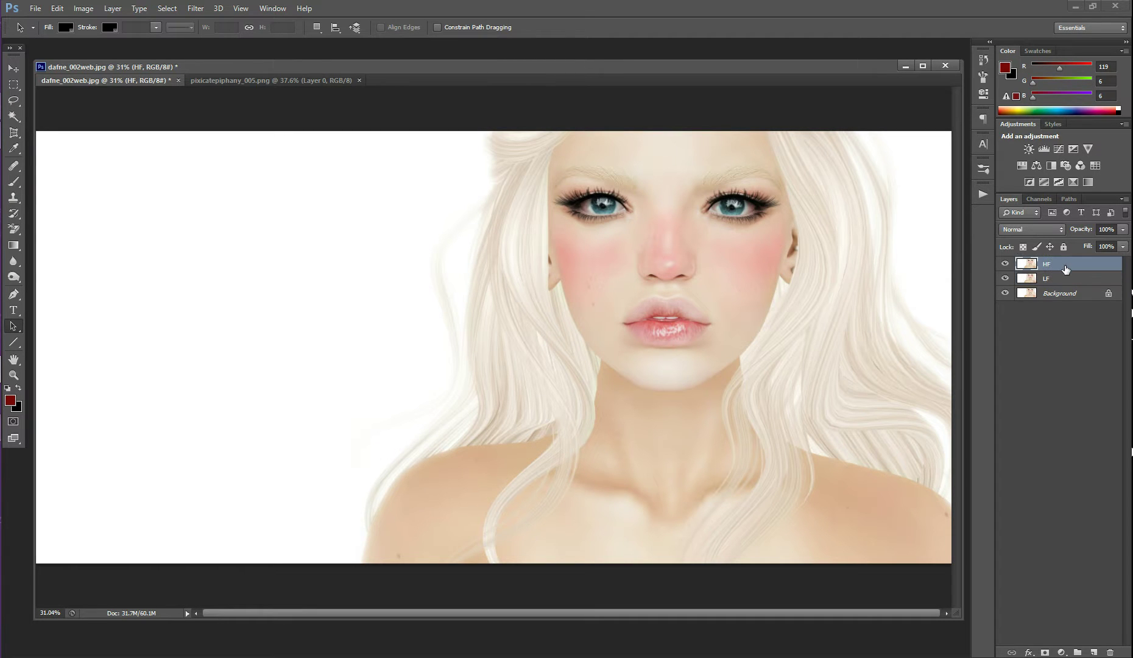
left_click(92, 6)
left_click(115, 183)
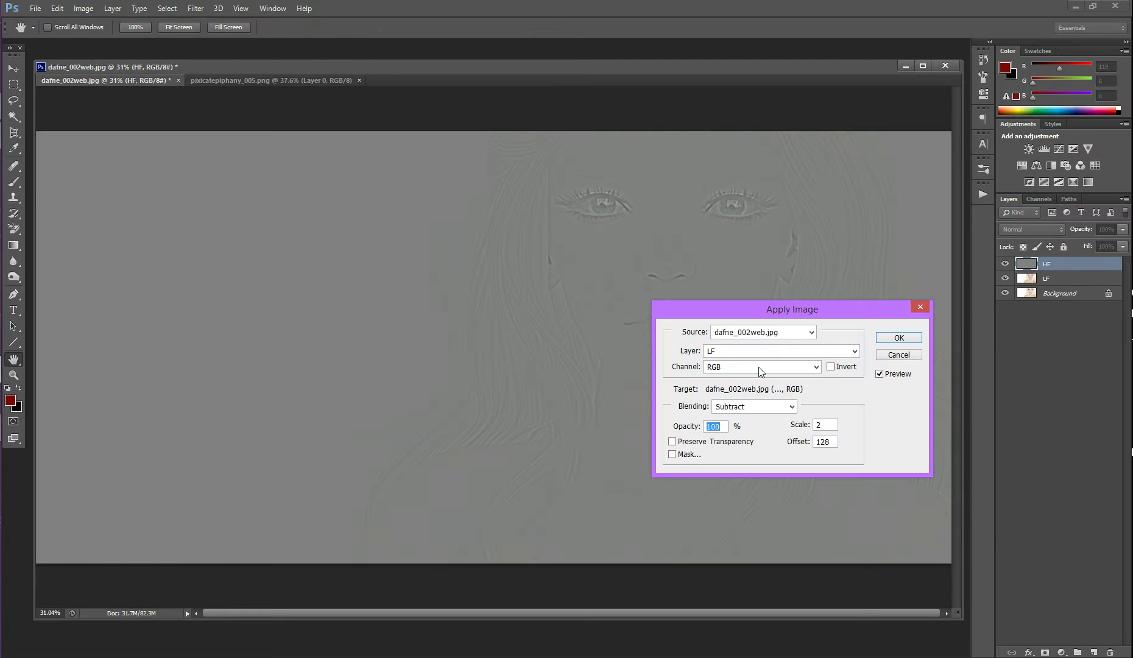
left_click(755, 408)
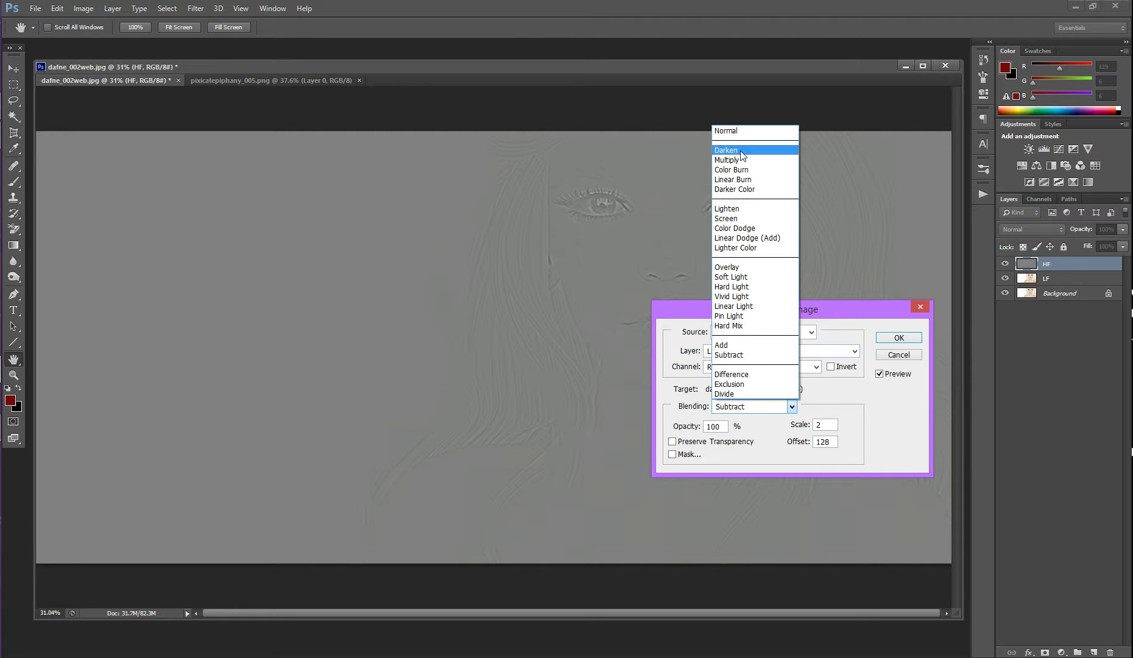
left_click(755, 127)
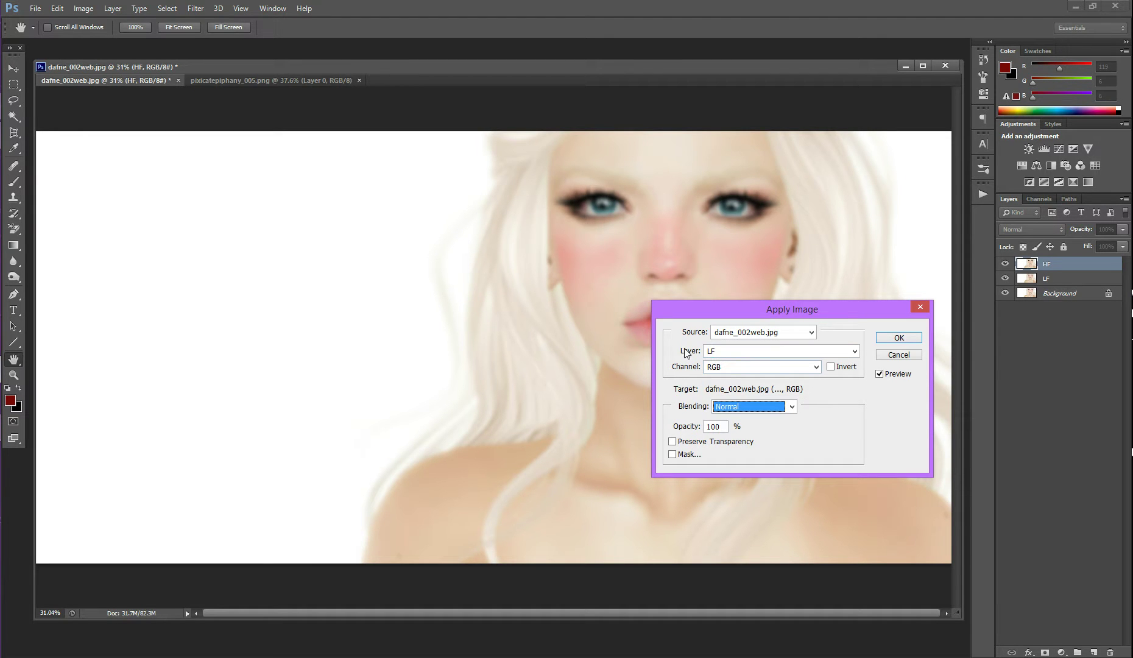
left_click(756, 355)
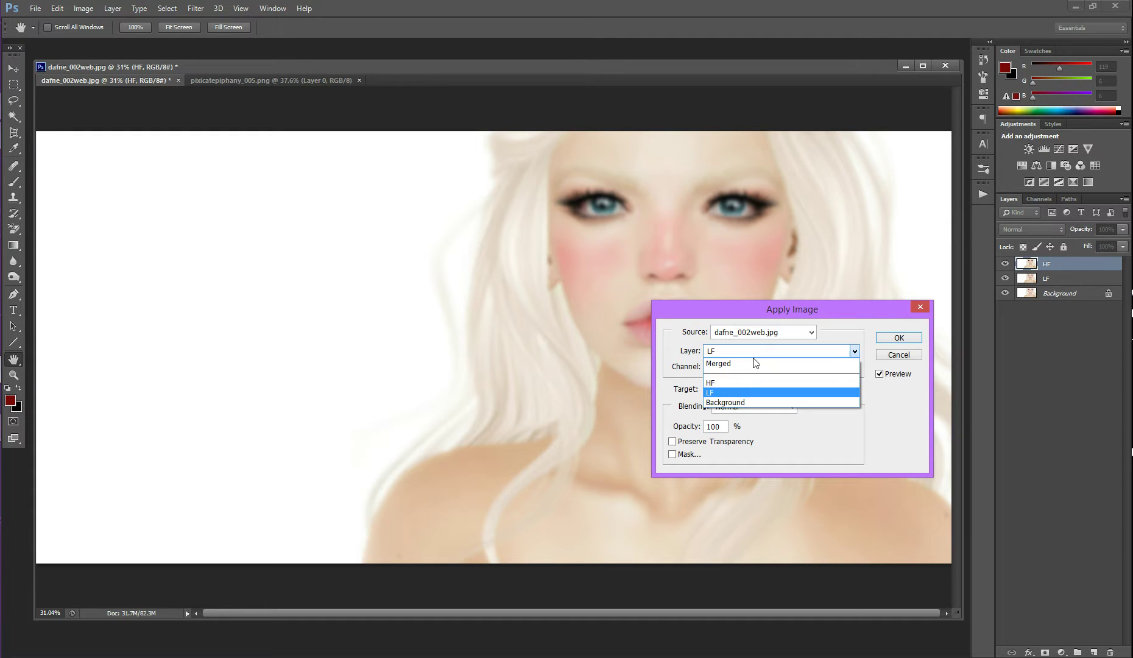
left_click(711, 398)
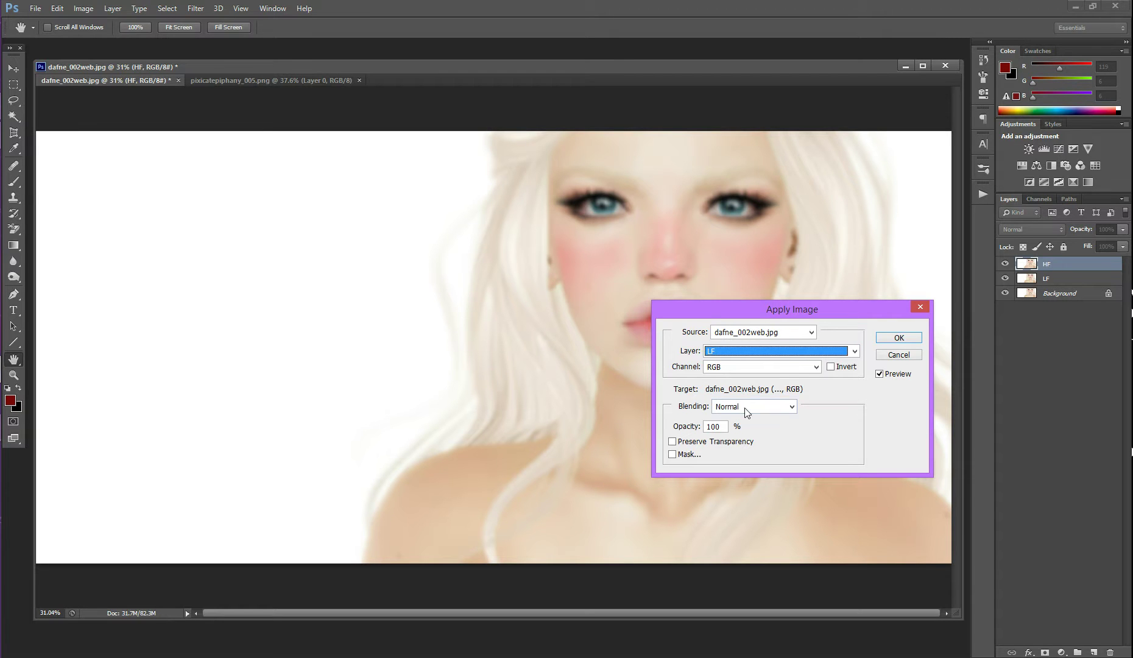
left_click(749, 408)
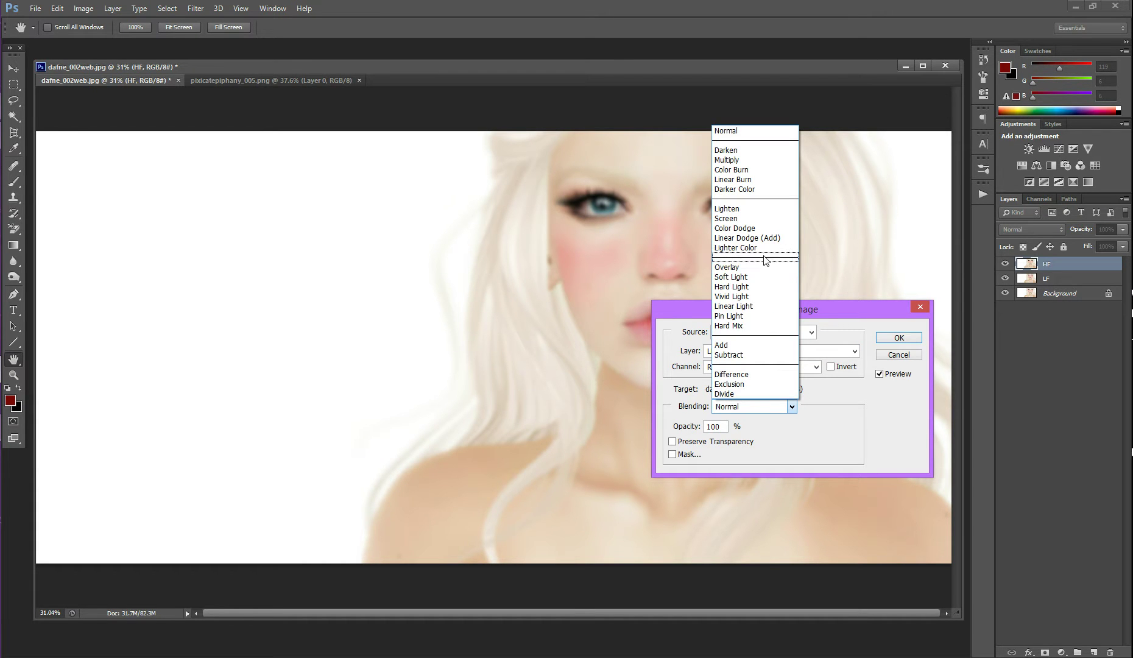
left_click(731, 355)
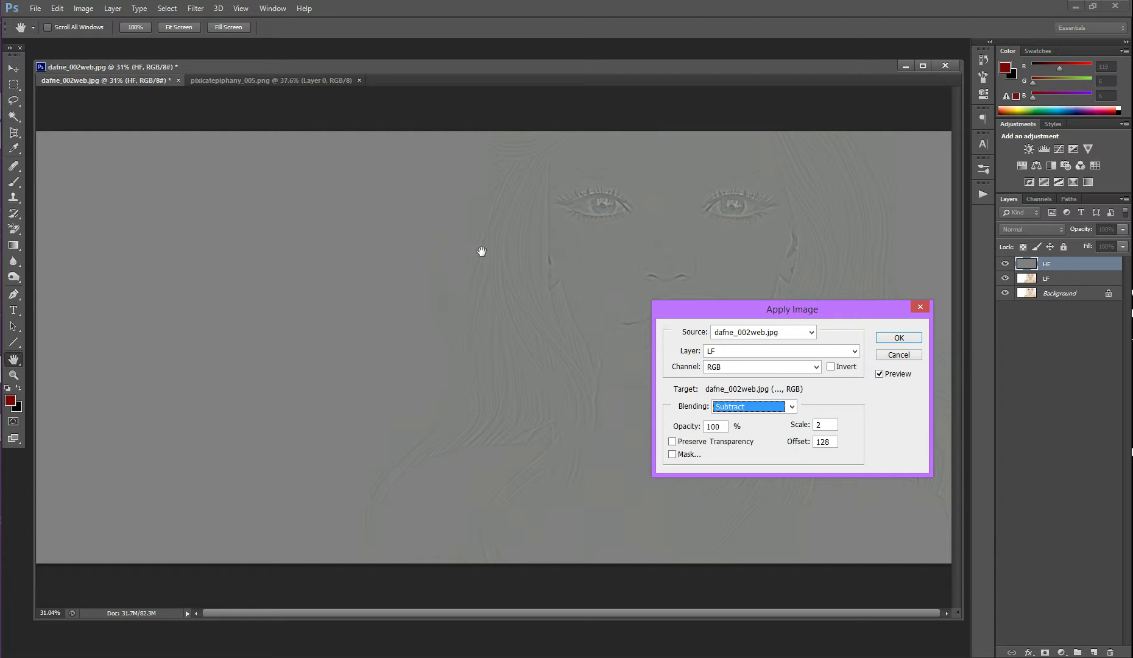
left_click(899, 338)
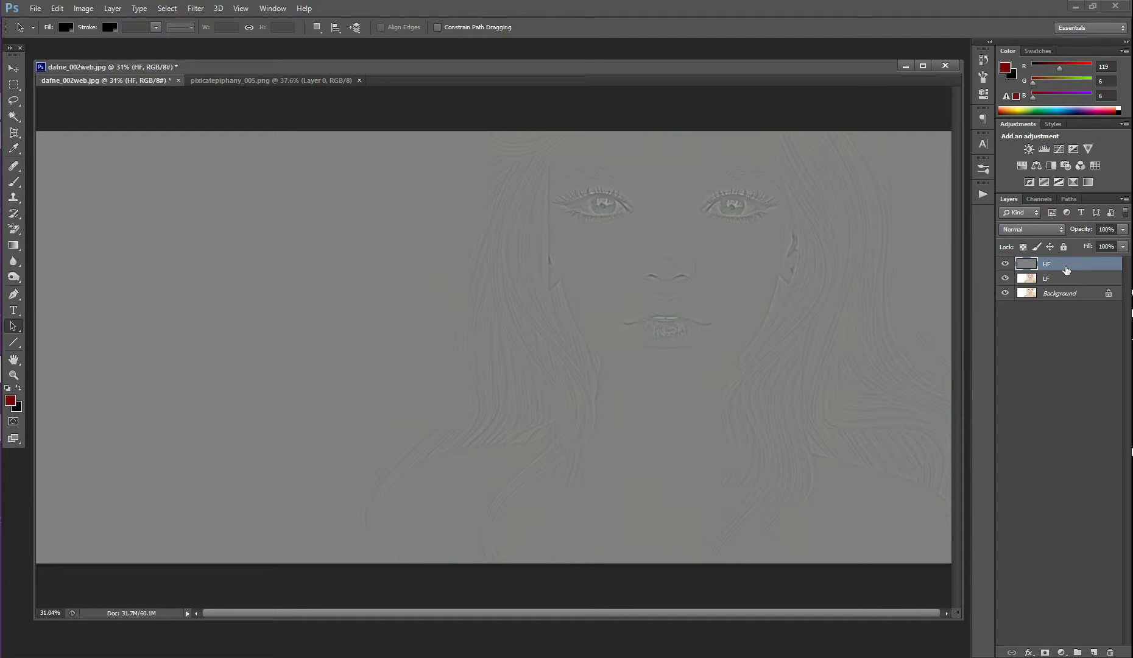
Change the HF layer's blend mode to Linear Light.
left_click(1030, 231)
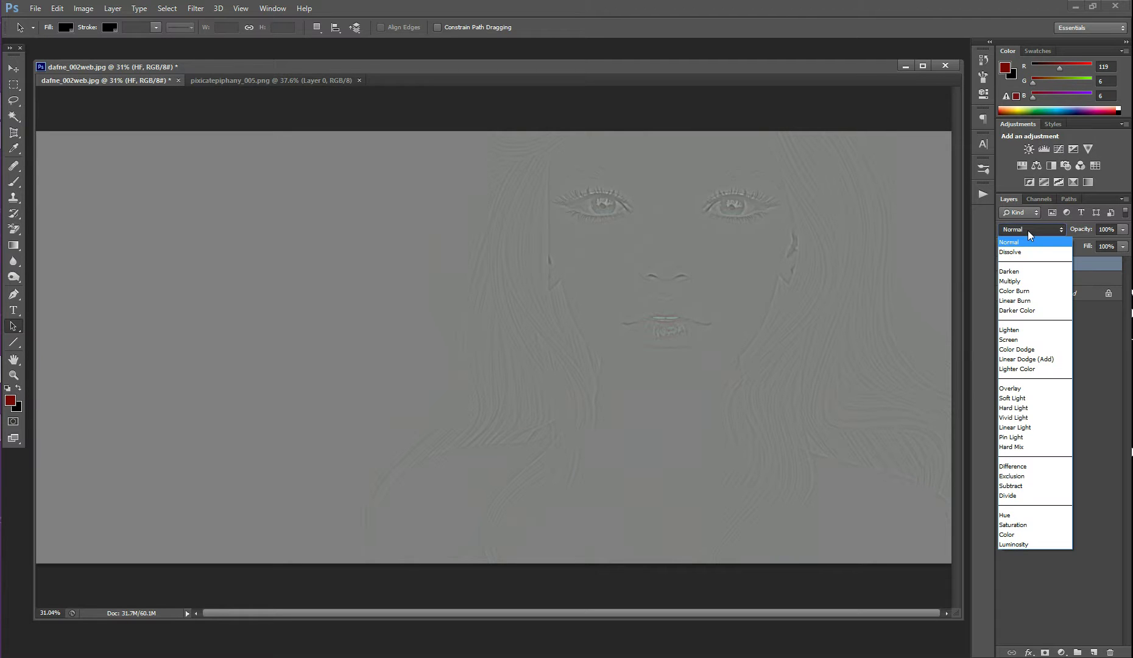
left_click(1020, 428)
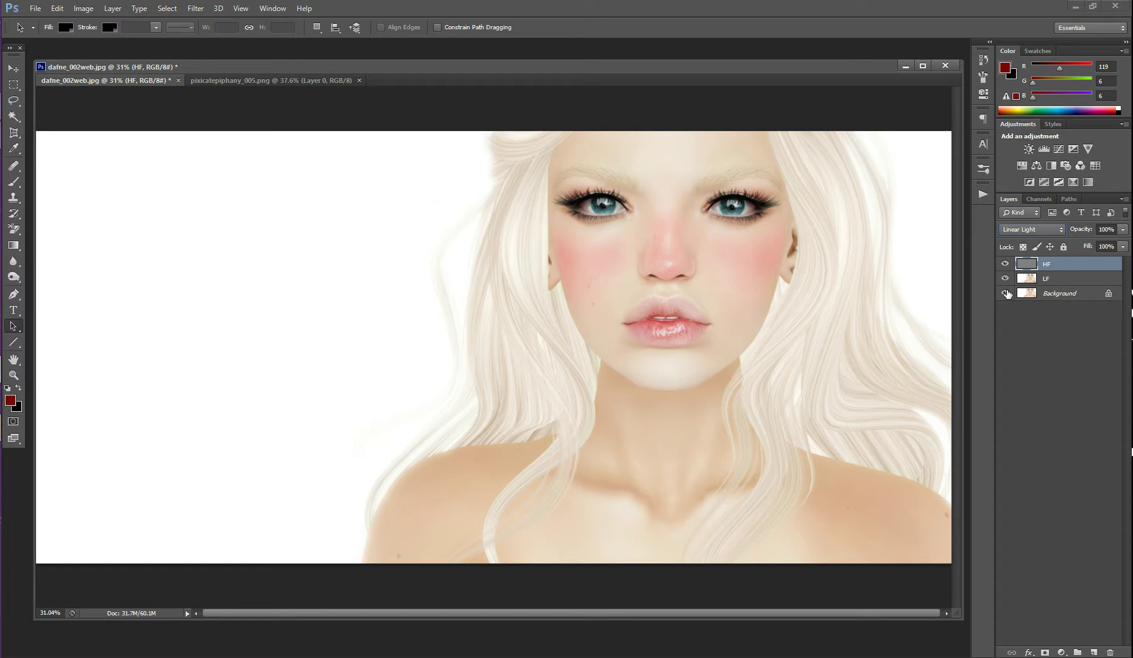
Group HF and LF into a group named 'freqseparation', expand it, and hide LF.
left_click(1076, 284, "shift")
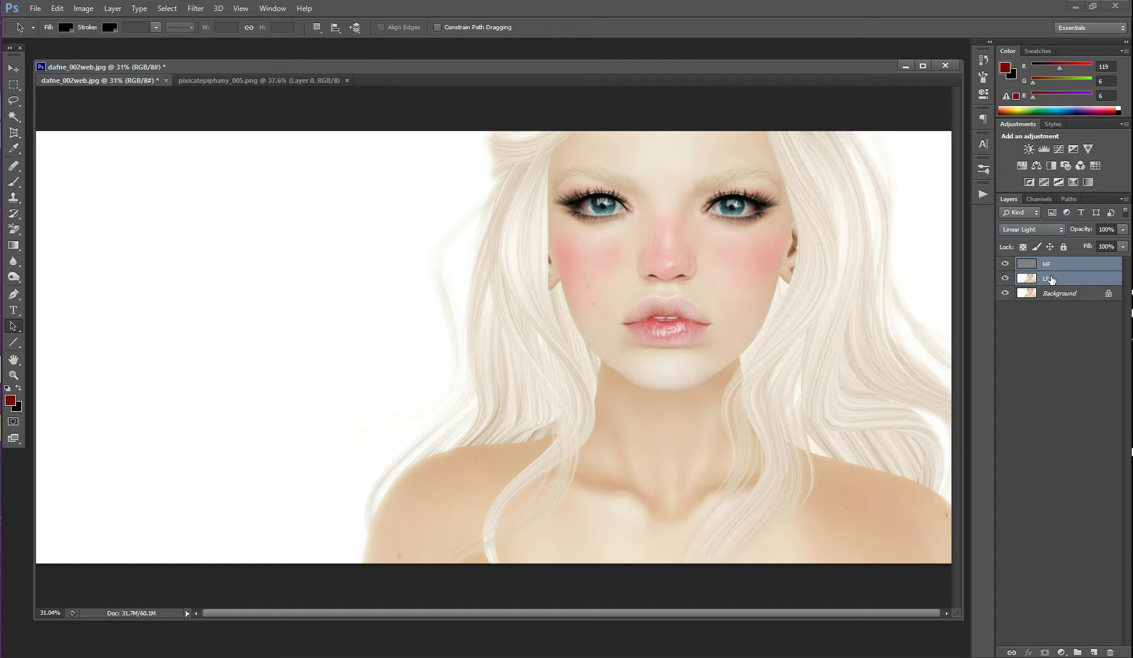
key("ctrl+g")
double_click(1052, 265)
type("freqse")
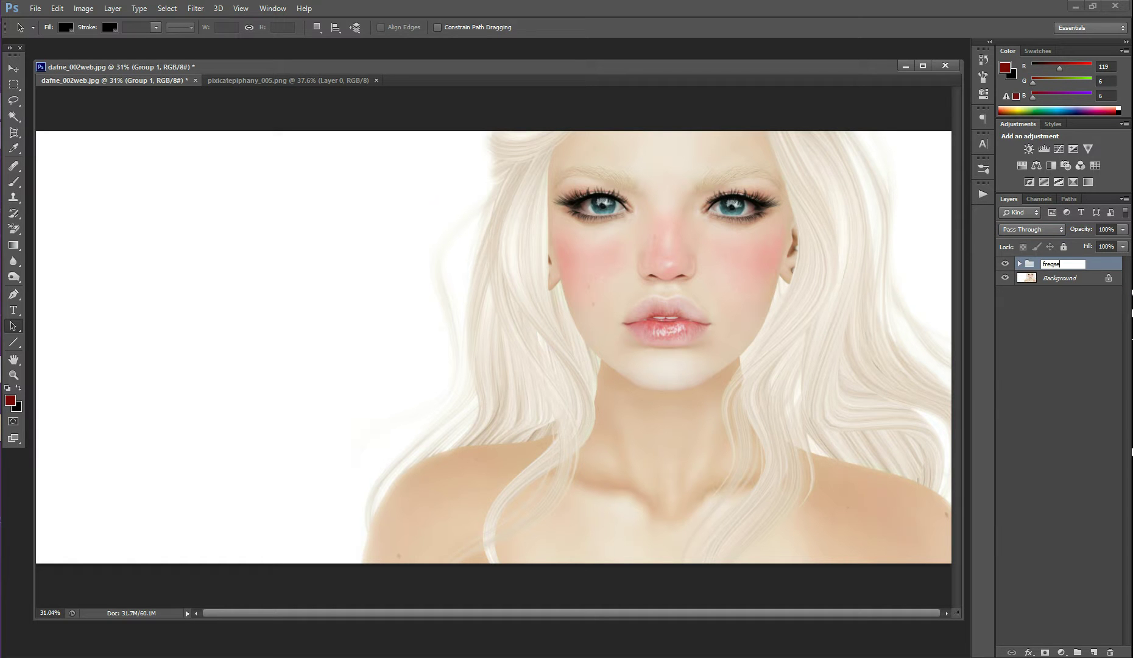
type("paration")
key("Return")
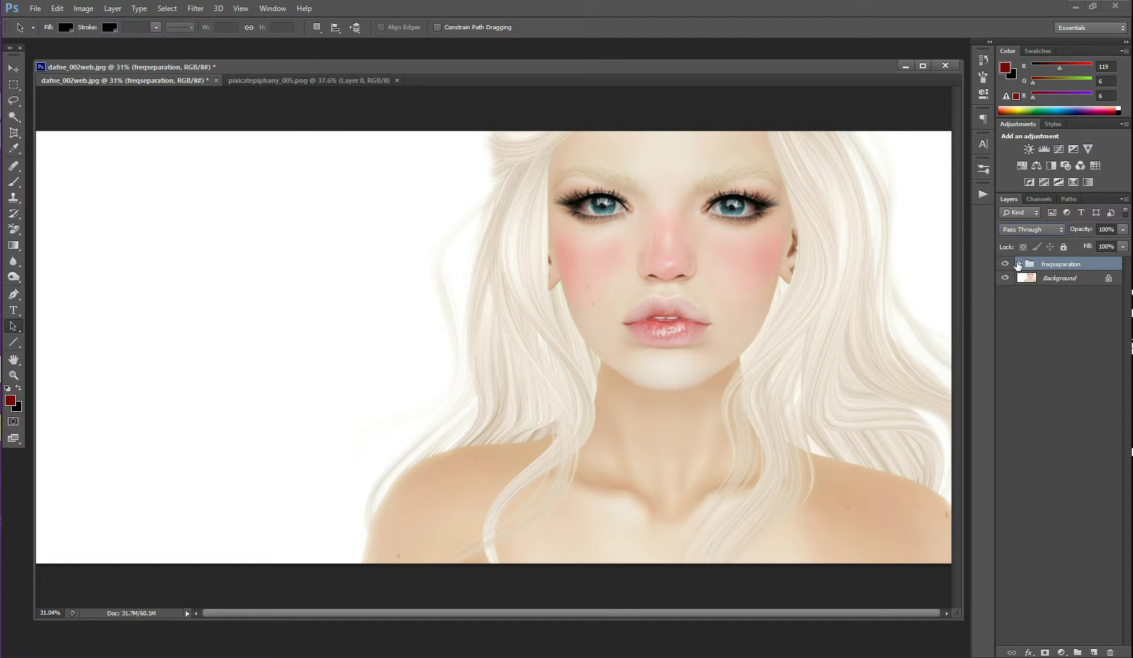
left_click(1019, 264)
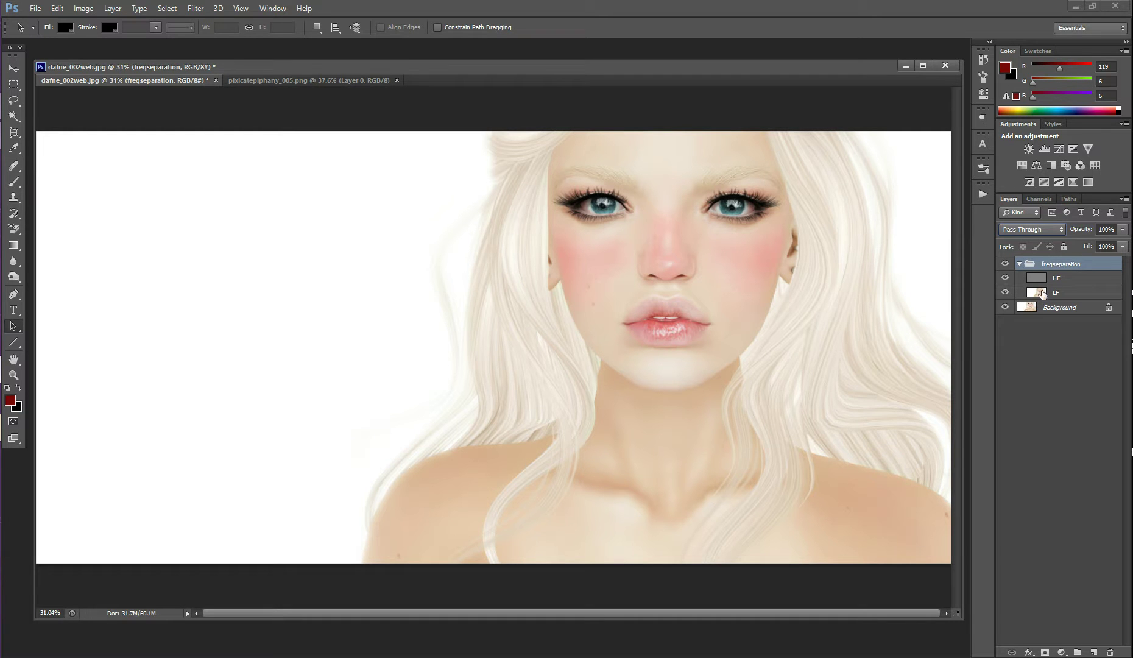
left_click(1005, 292)
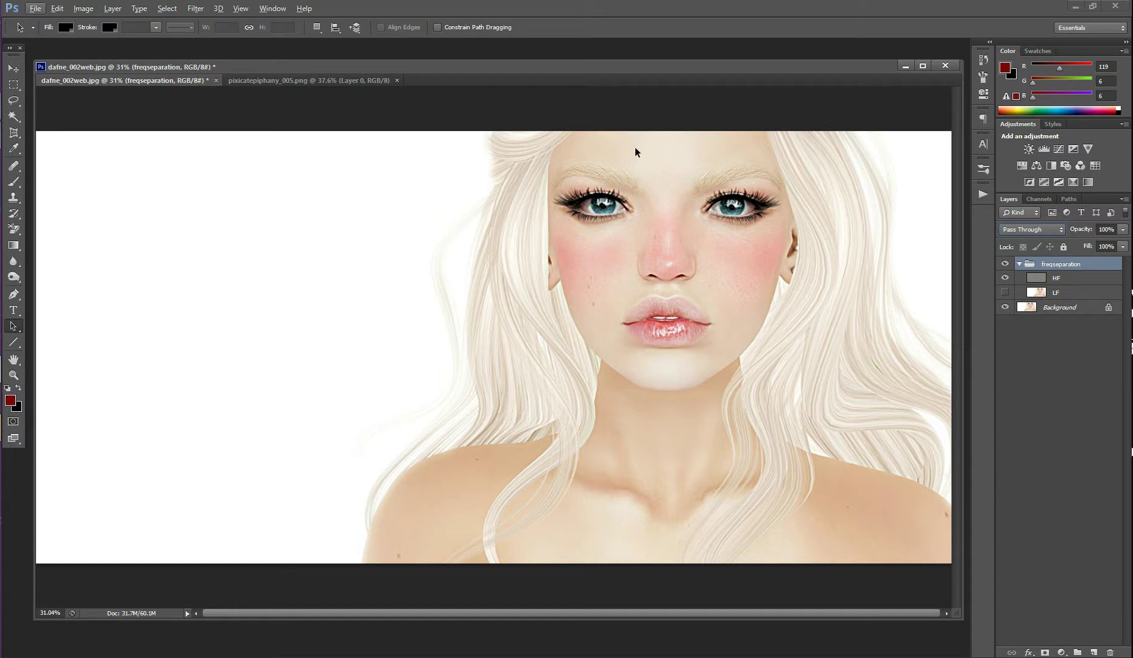
Add a layer mask to HF and set up a black 125-pixel brush.
scroll(801, 238, "up", 3)
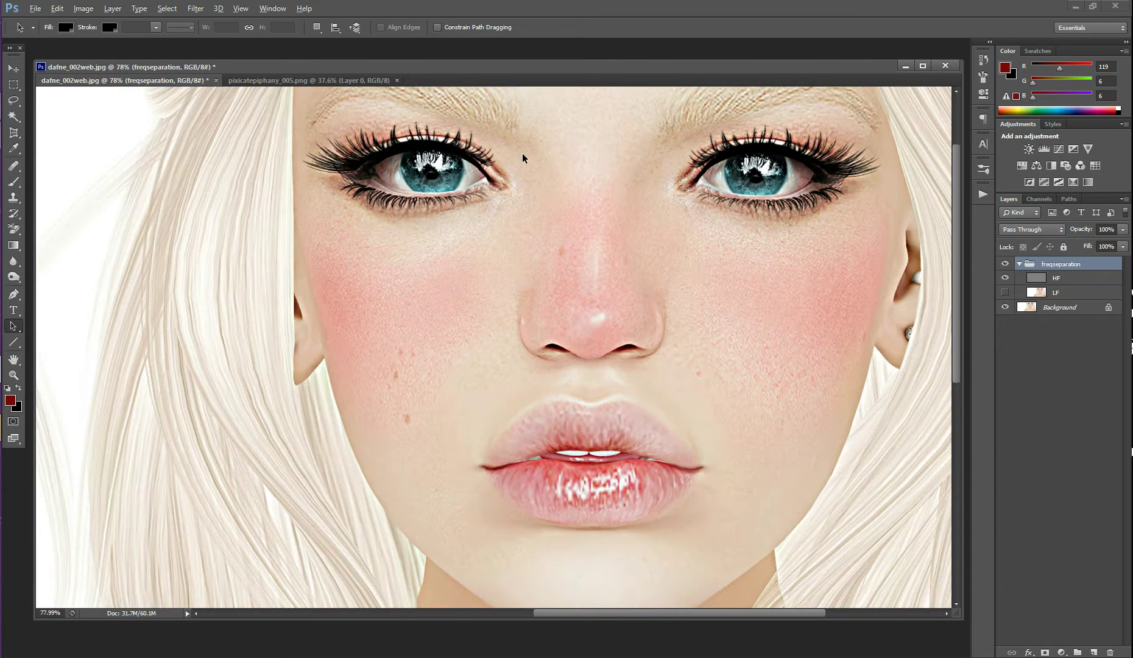
scroll(761, 332, "up", 2)
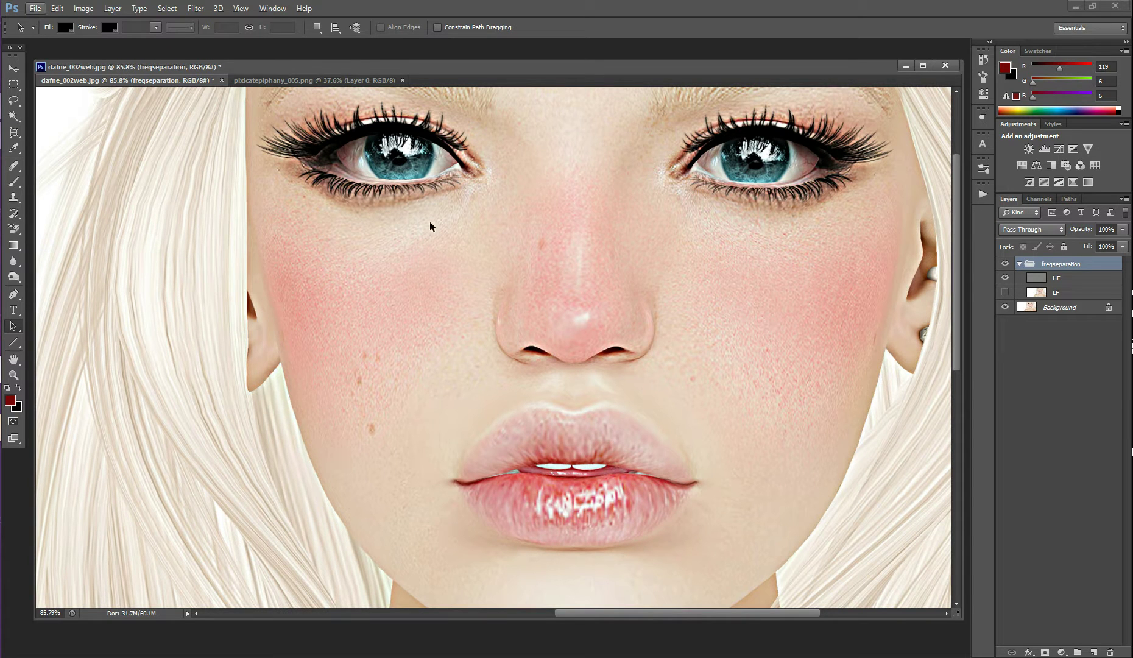
scroll(643, 347, "up", 1)
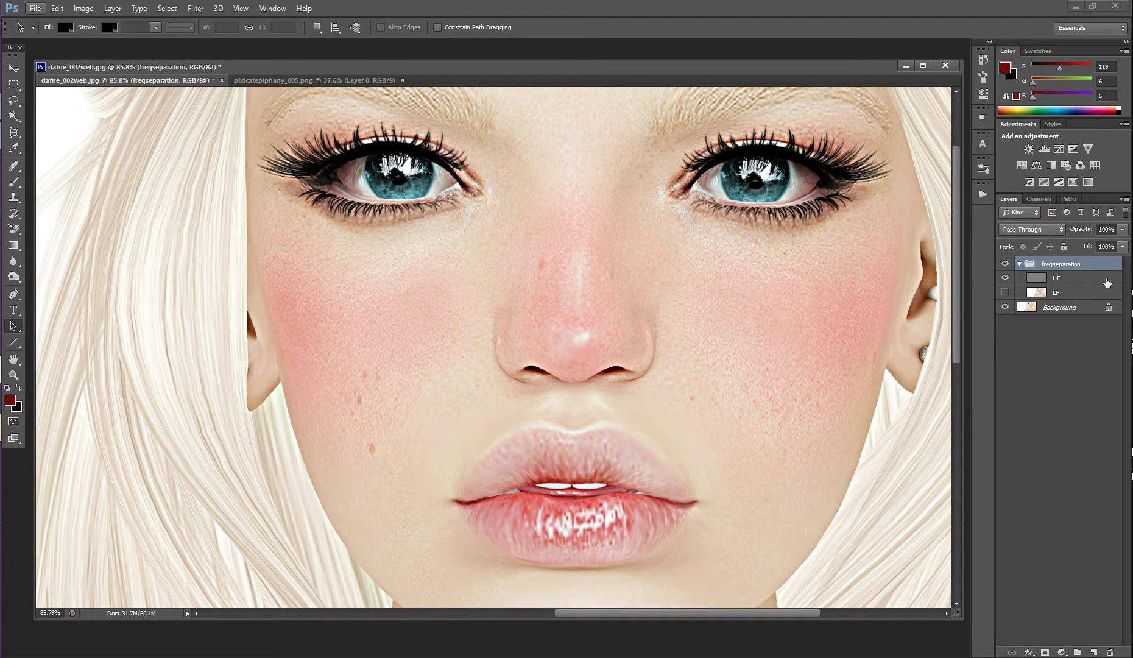
left_click(1102, 281)
left_click(1045, 652)
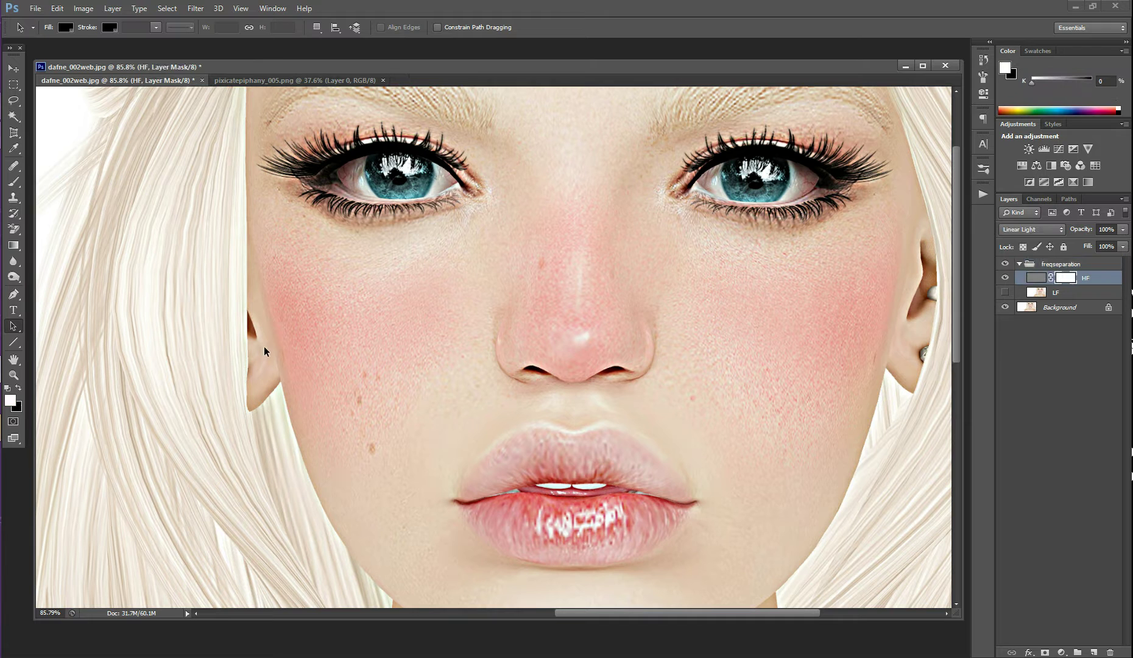
left_click(13, 181)
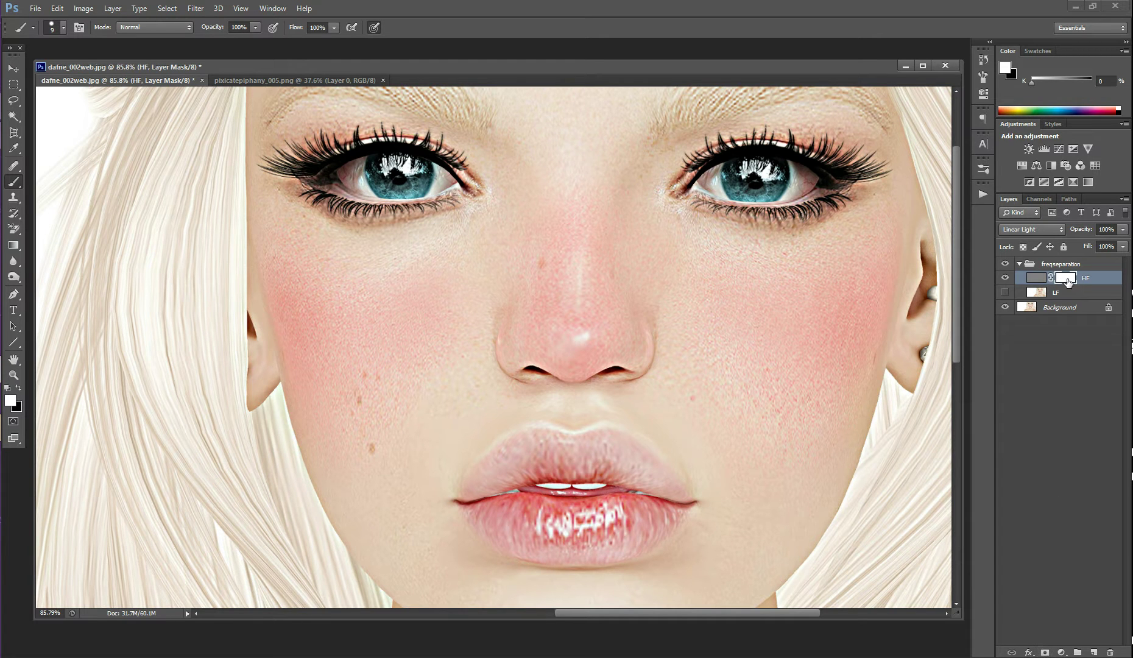
left_click(19, 388)
key("bracketright")
key("bracketright")
key("bracketright")
key("bracketright")
key("bracketright")
key("bracketright")
key("bracketright")
key("bracketright")
key("bracketright")
key("bracketright")
Paint out fine detail around both eyes and under the left eye.
mouse_move(410, 174)
left_mouse_down()
mouse_move(361, 157)
mouse_move(432, 173)
mouse_move(395, 180)
mouse_move(451, 182)
left_mouse_up()
mouse_move(823, 182)
left_mouse_down()
mouse_move(722, 180)
mouse_move(731, 156)
mouse_move(847, 192)
left_mouse_up()
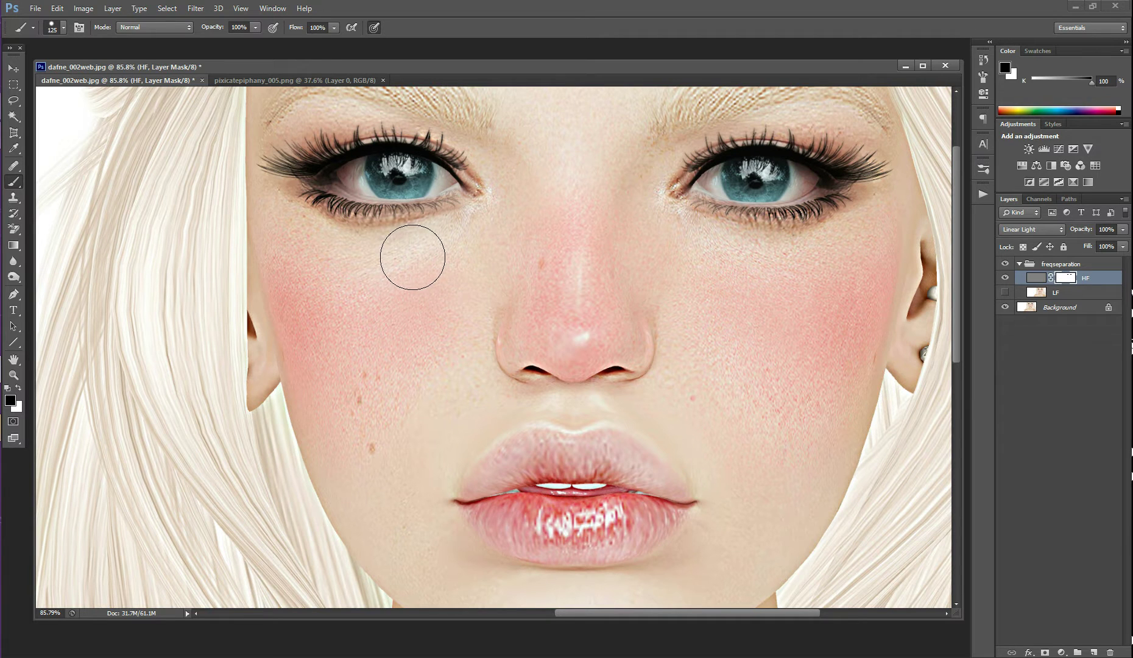
left_click_drag(413, 257, 381, 241)
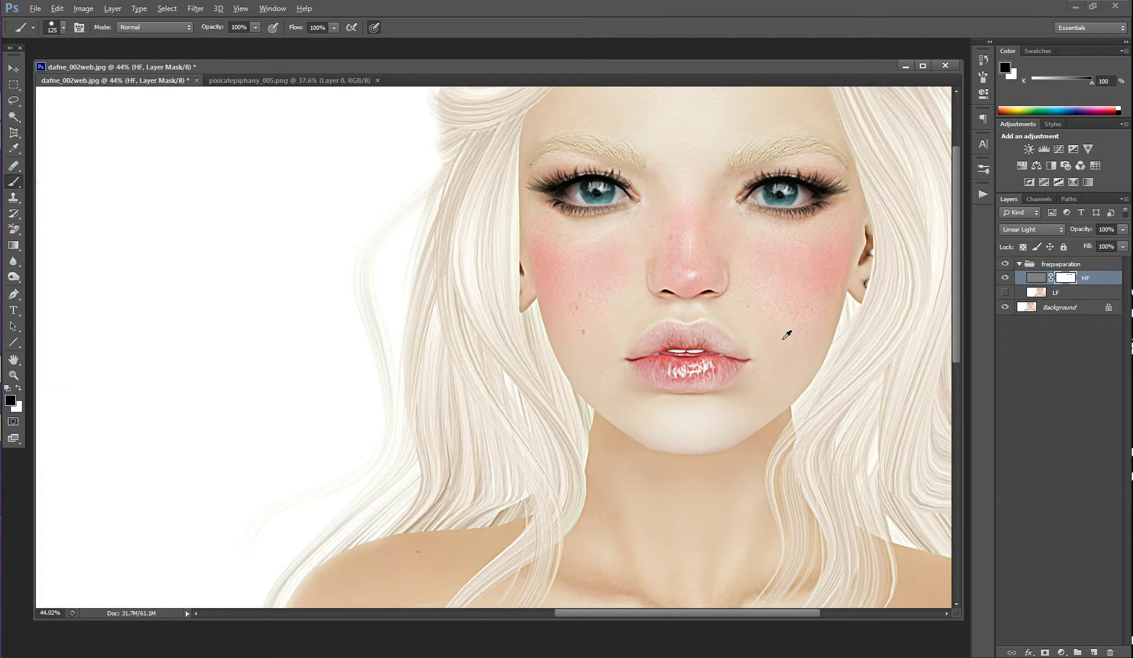
scroll(804, 366, "down", 5)
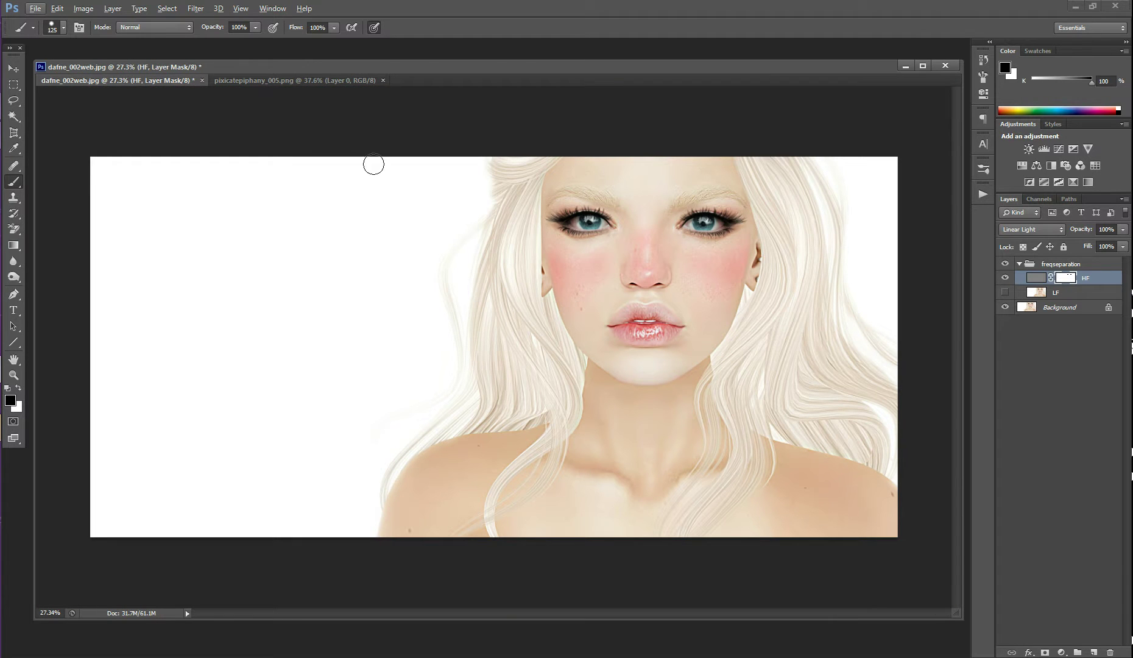
In pixicatepiphany_005.png, hide the red background Layer 1.
left_click(324, 80)
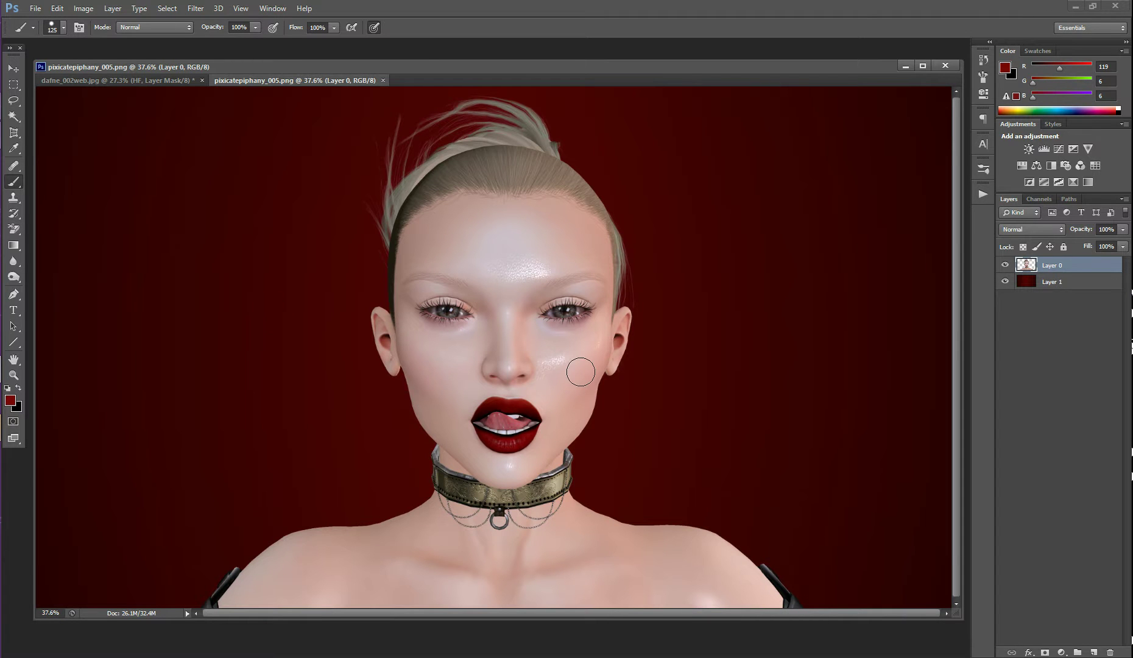
left_click(174, 85)
left_click(285, 84)
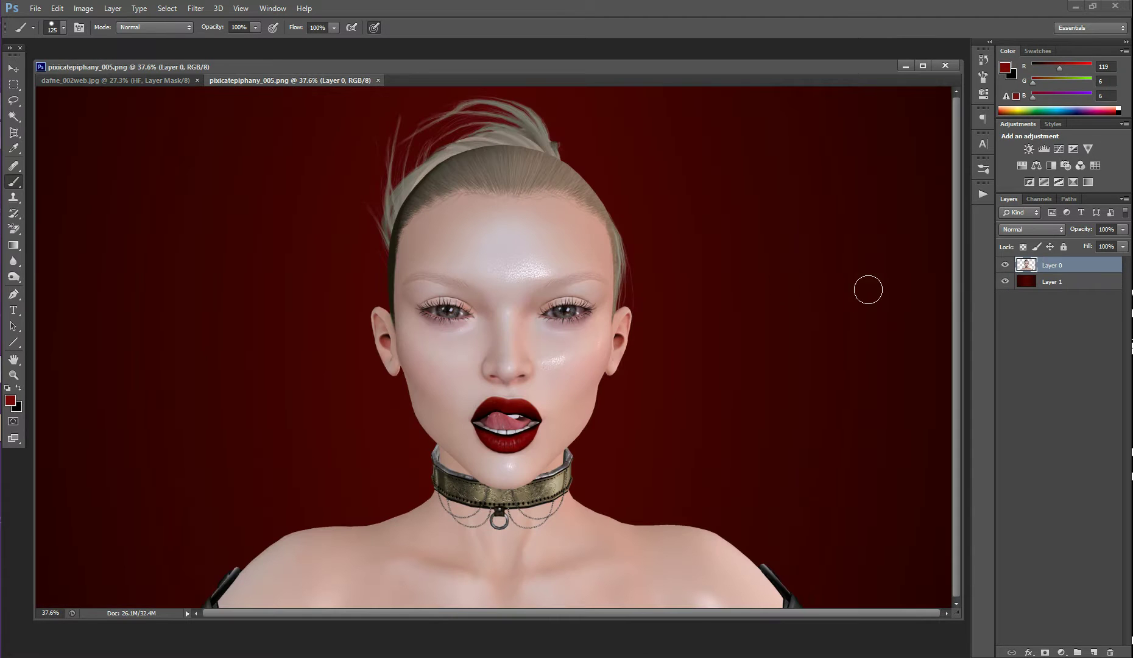
left_click(1005, 281)
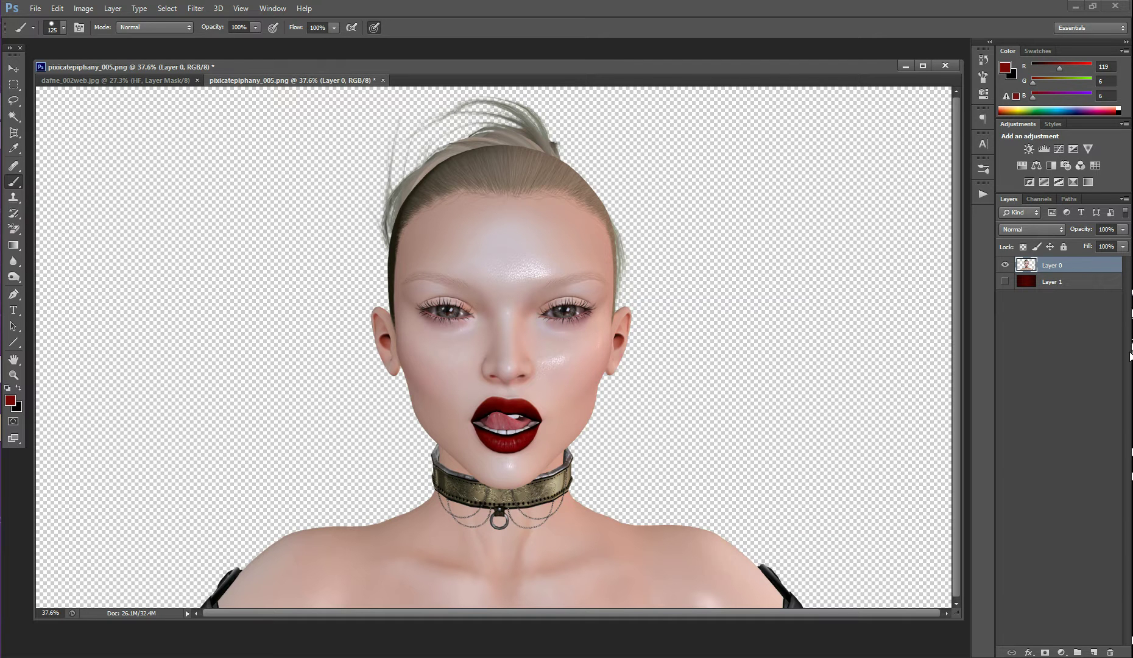
Duplicate Layer 0 twice and clip both copies to it.
key("ctrl+j")
key("ctrl+j")
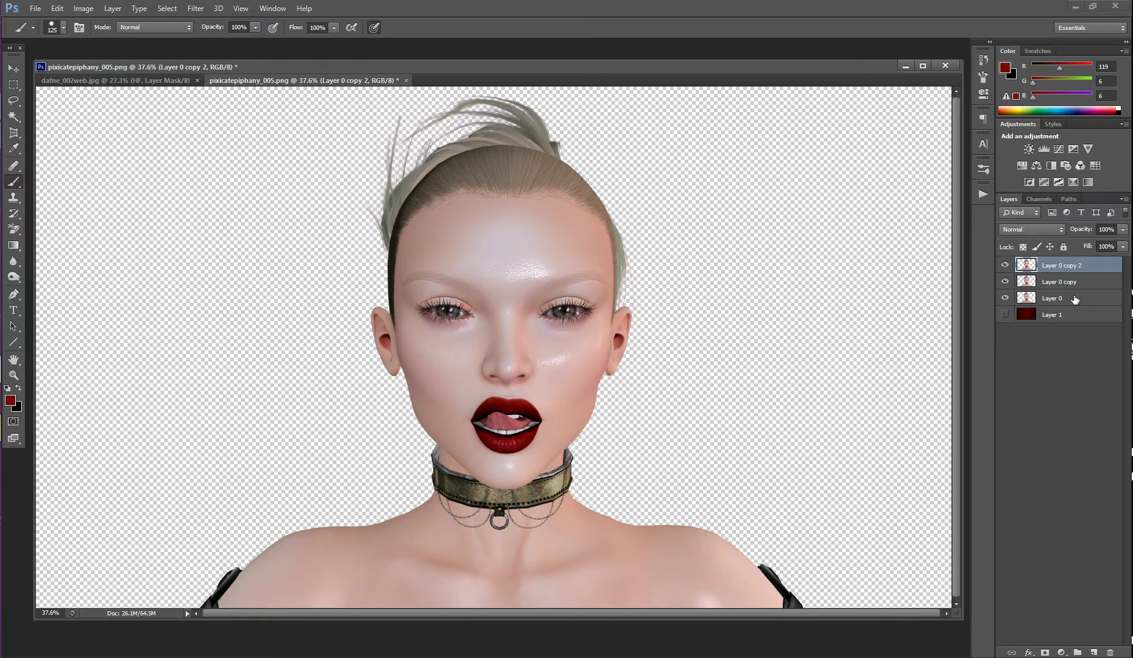
left_click(1073, 284, "alt")
left_click(1070, 268, "alt")
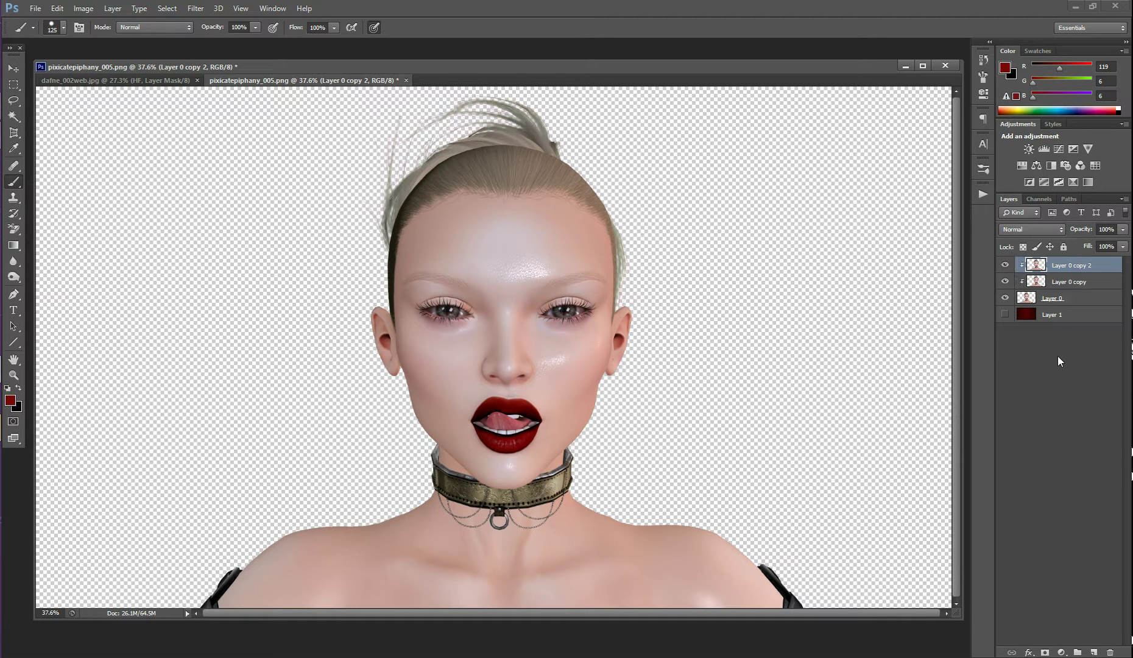
Re-clip both Layer 0 copies onto Layer 0, select Layer 0 copy, and hide Layer 0 copy 2.
left_click(1073, 284, "alt")
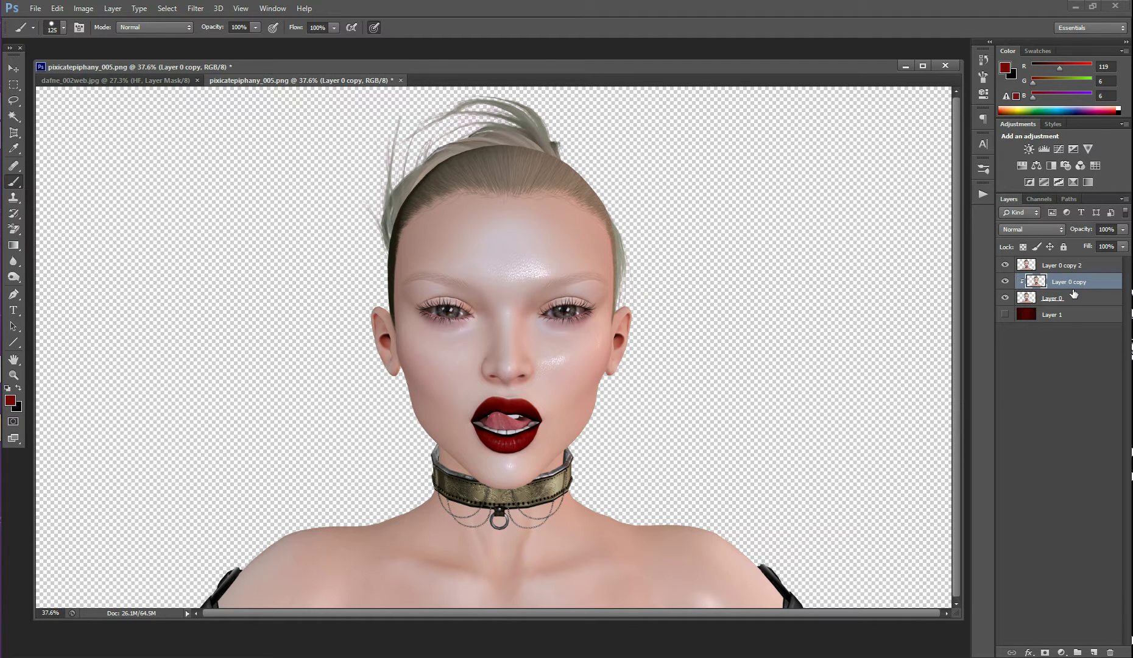
right_click(1072, 289)
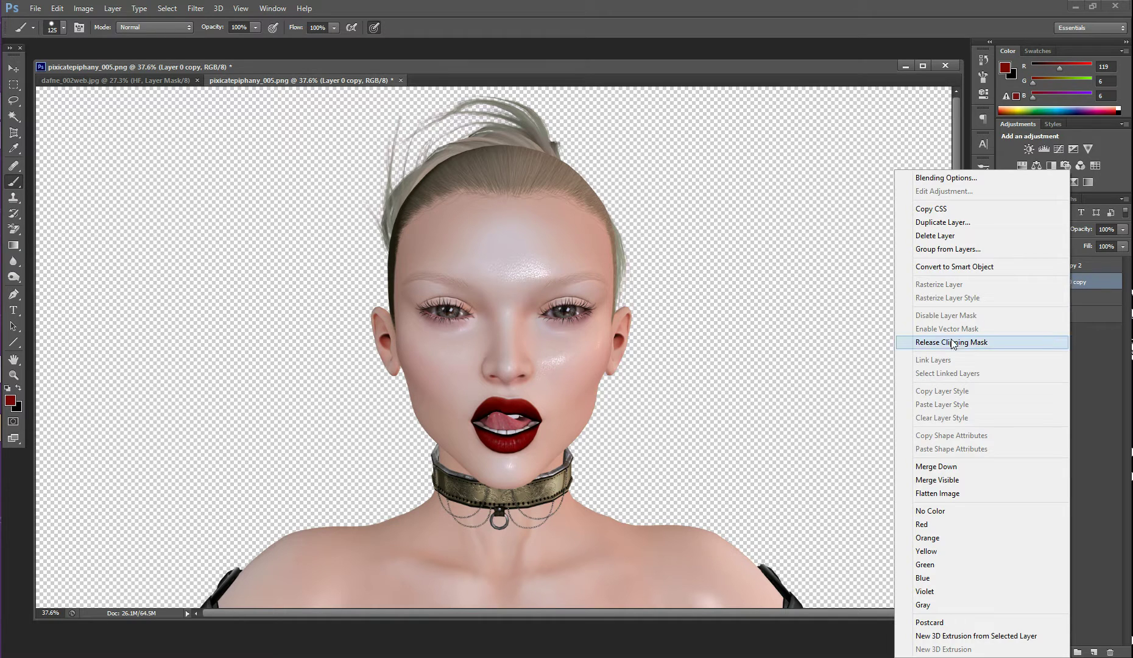
left_click(1101, 283)
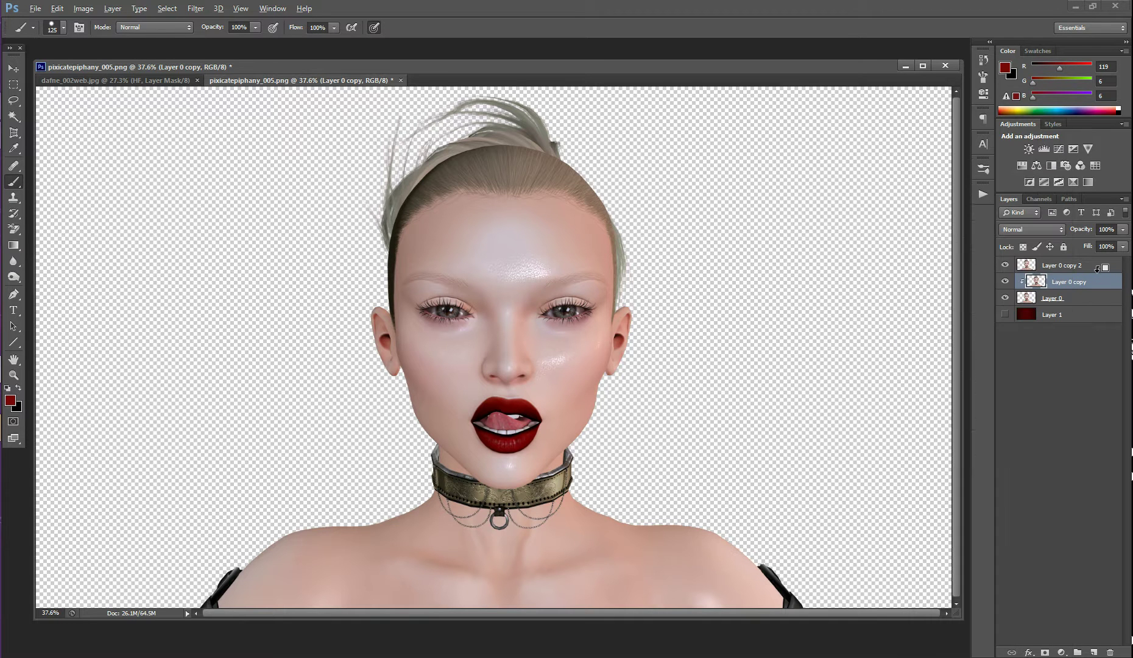
left_click(1099, 273, "alt")
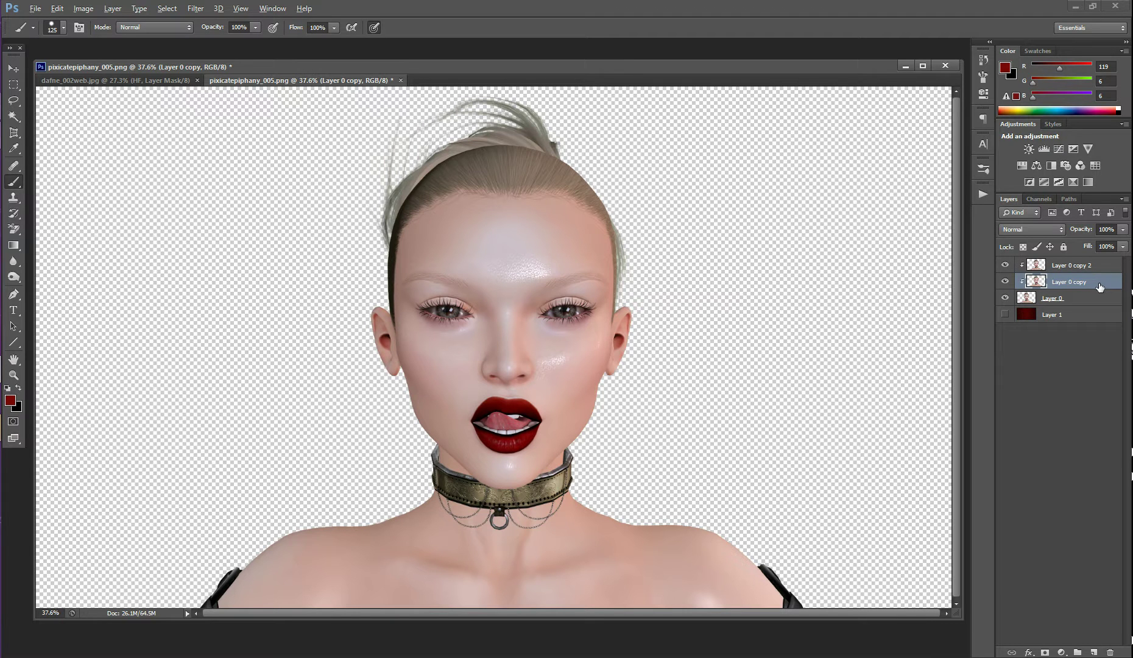
left_click(1099, 290, "alt")
left_click(1094, 268, "alt")
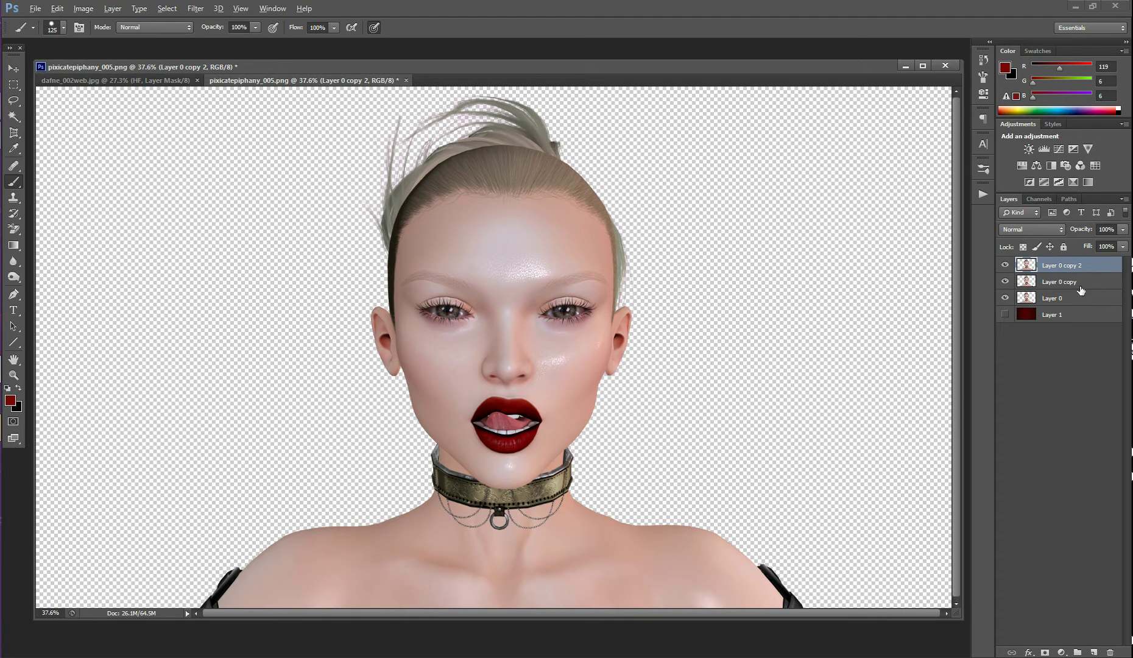
left_click(1079, 284, "alt")
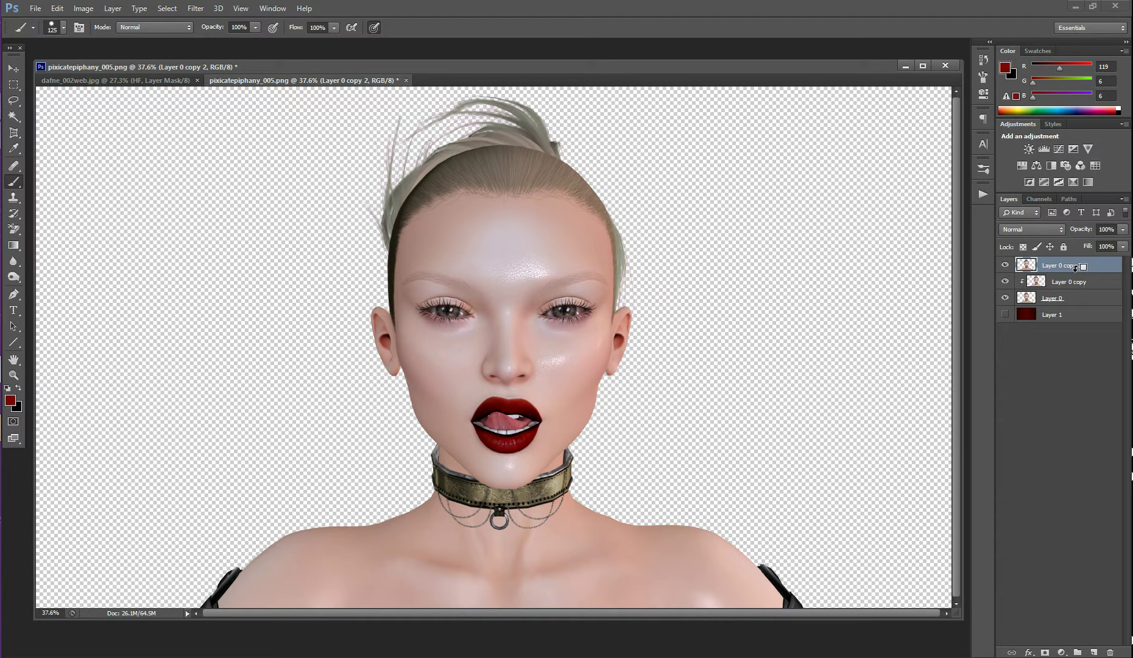
left_click(1077, 268, "alt")
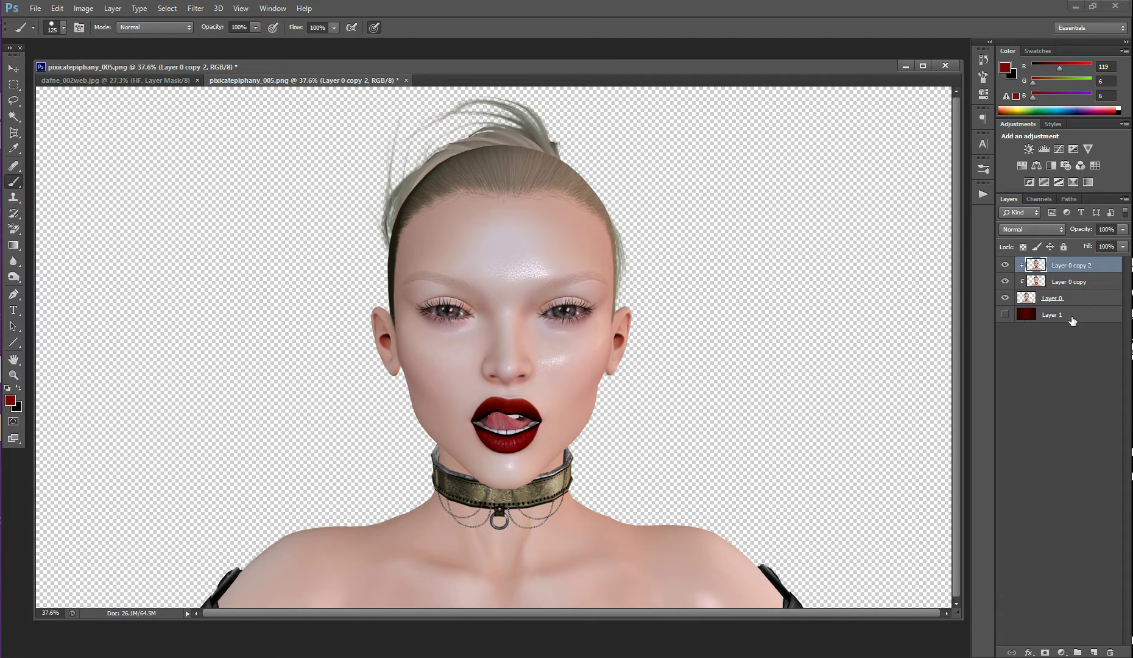
left_click(1089, 285)
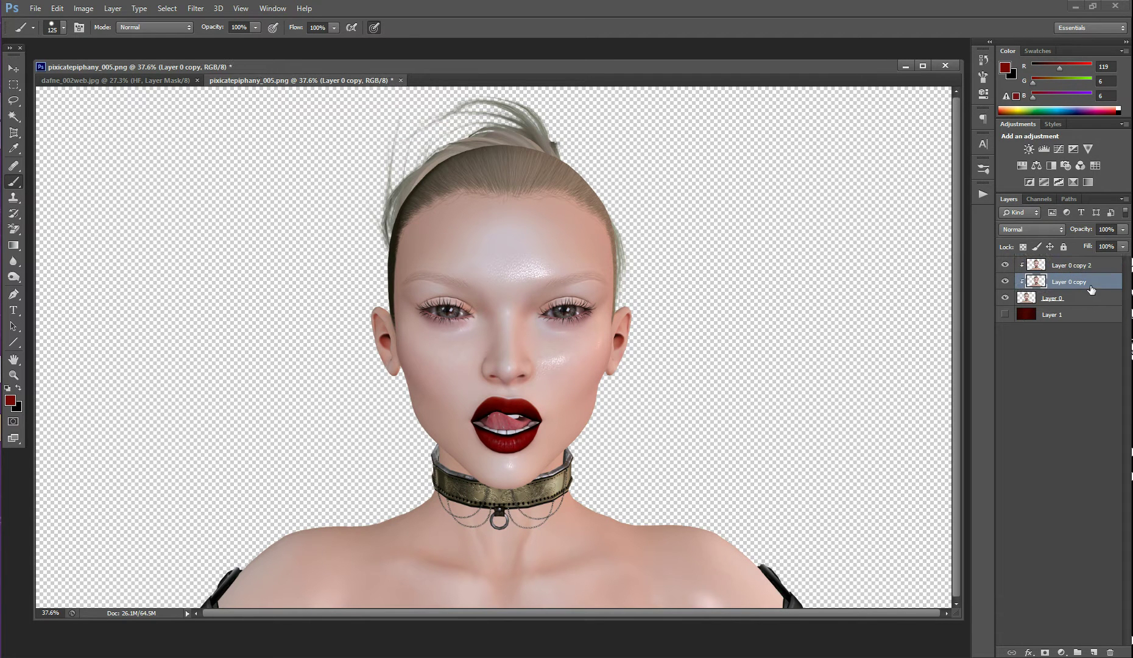
left_click(1006, 266)
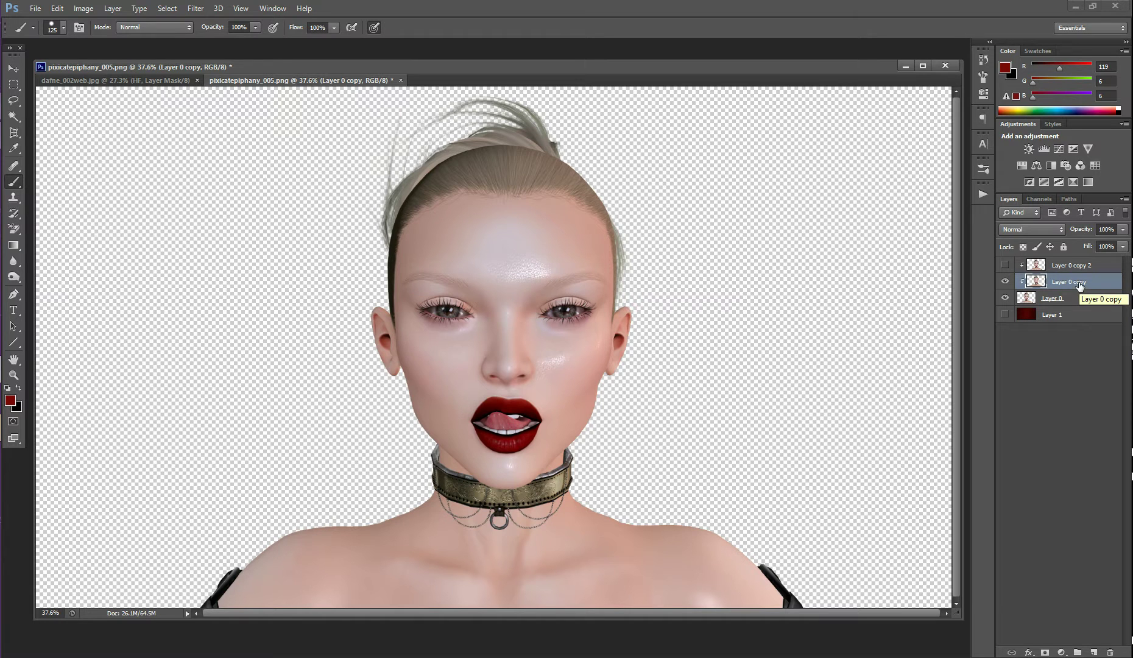
Blur Layer 0 copy with a Gaussian blur of about 5.1 pixels.
left_click(195, 8)
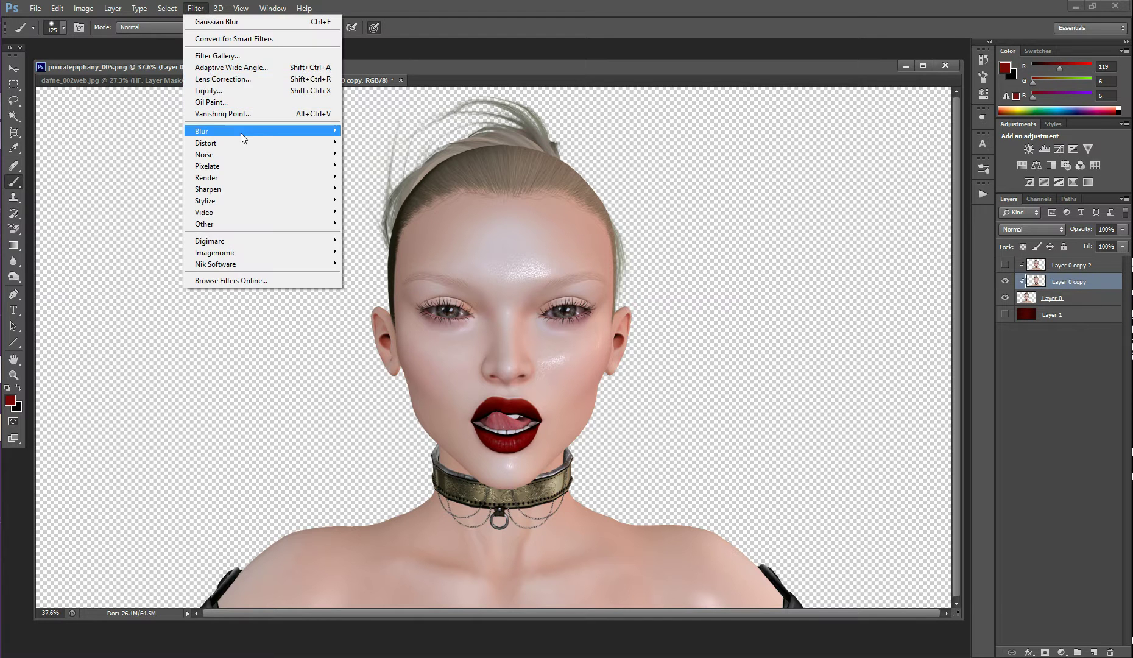
mouse_move(246, 131)
left_click(416, 220)
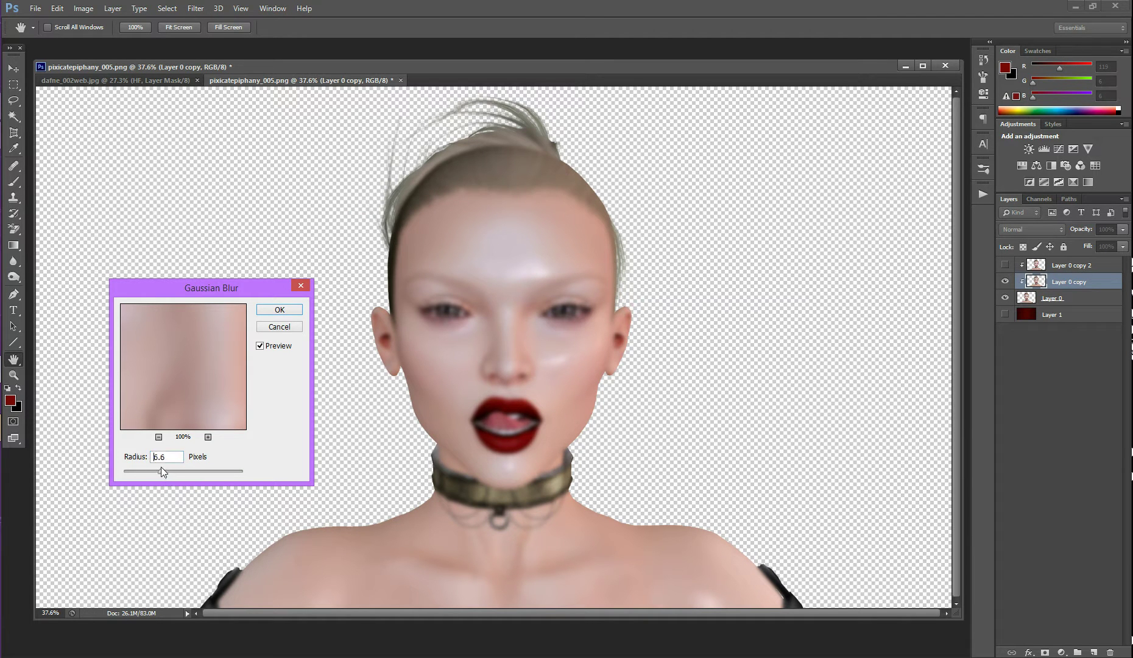
left_click_drag(161, 467, 160, 467)
left_click_drag(153, 470, 152, 471)
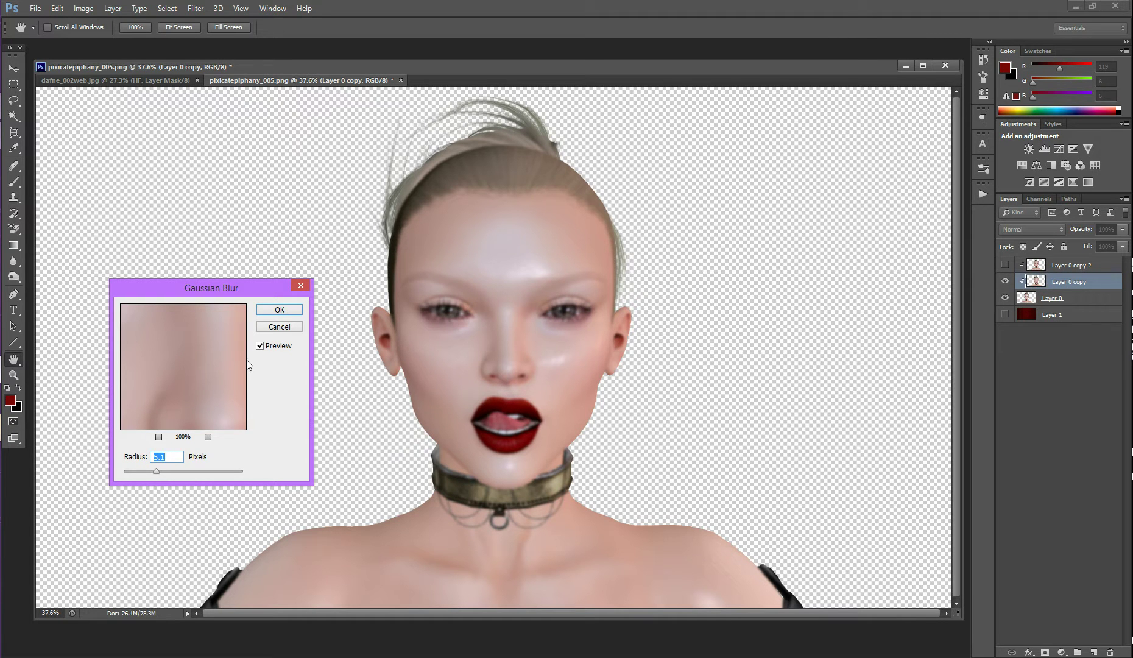
left_click(280, 310)
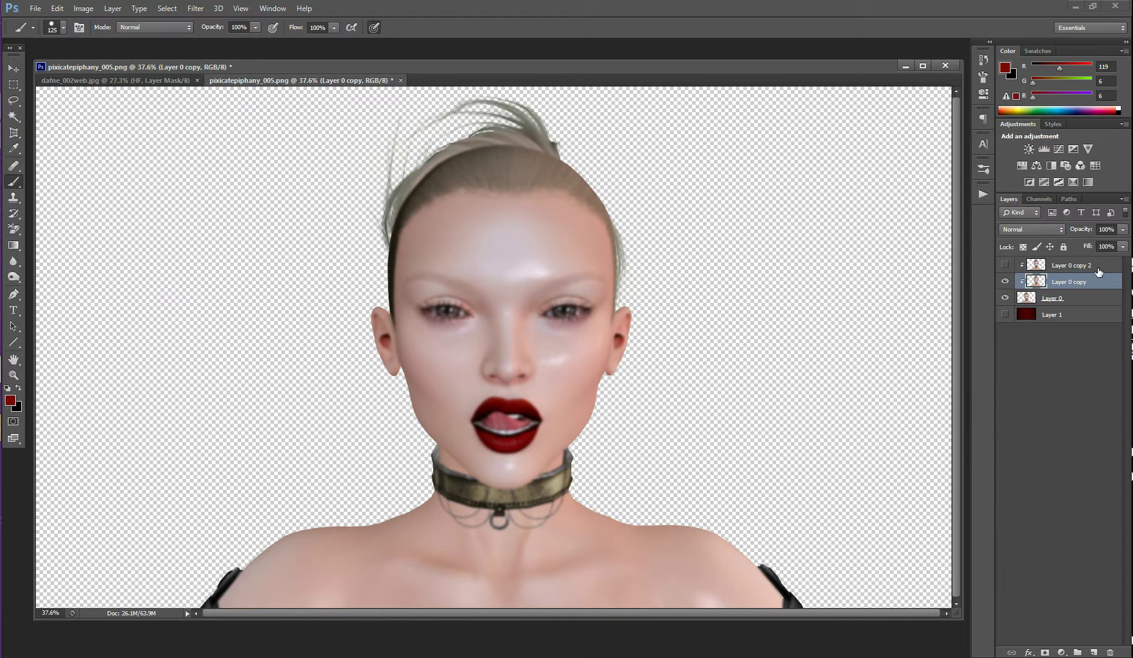
Apply Image to visible Layer 0 copy 2, subtracting Layer 0 copy at Scale 2, Offset 128.
left_click(1004, 266)
left_click(1071, 266)
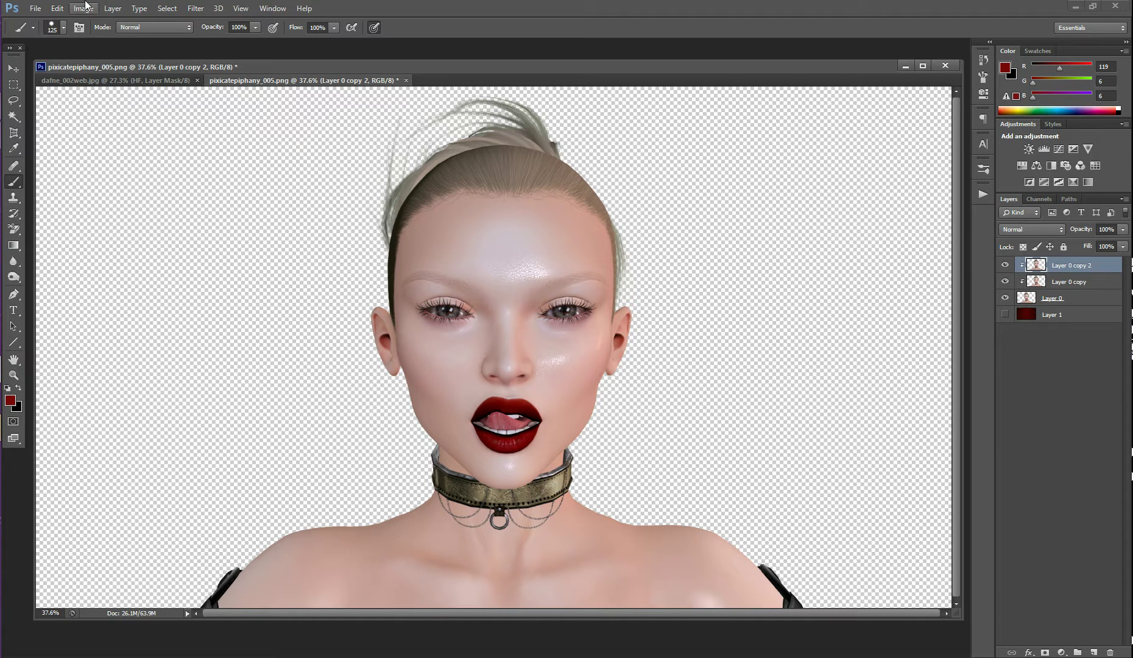
left_click(84, 8)
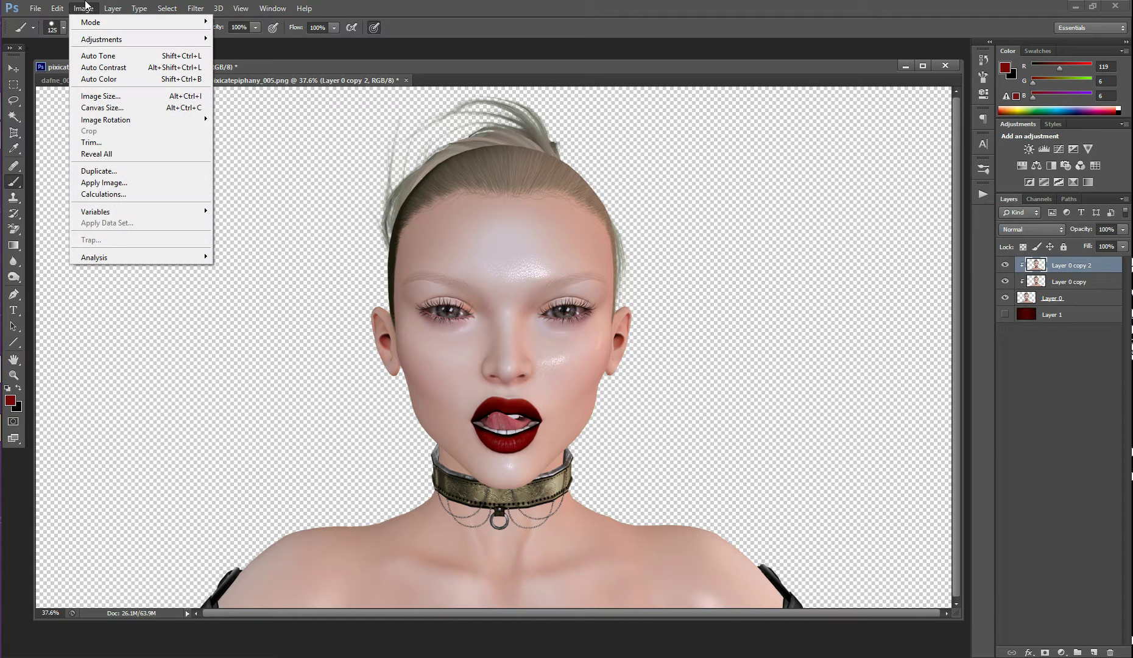
left_click(99, 183)
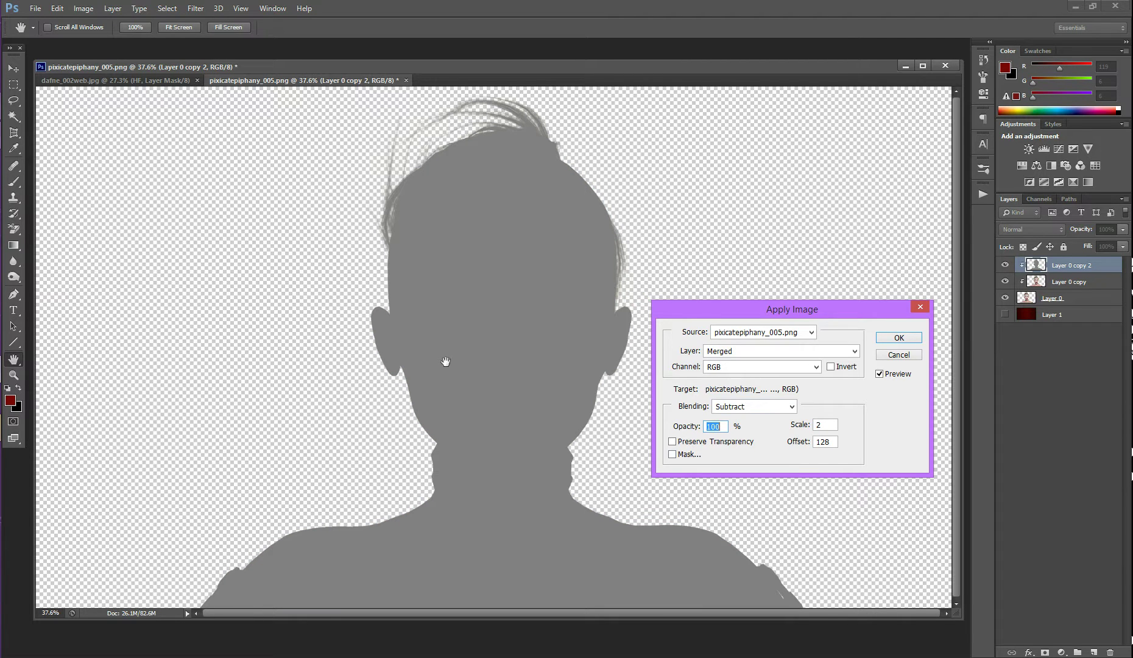
left_click(730, 353)
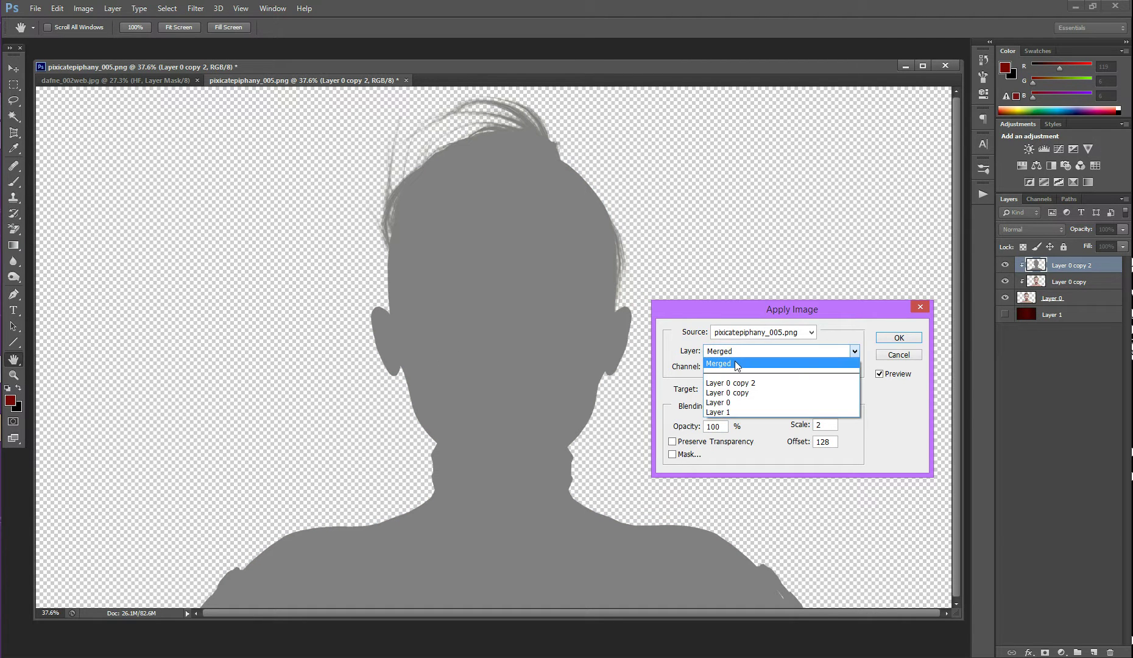
left_click(723, 393)
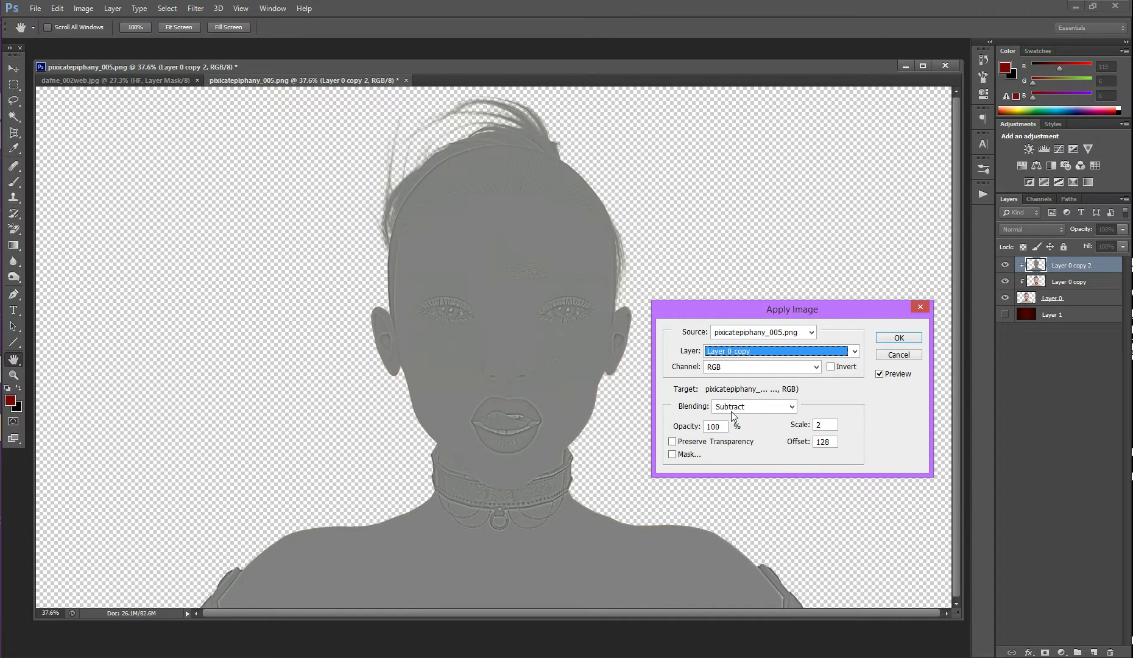
left_click(737, 352)
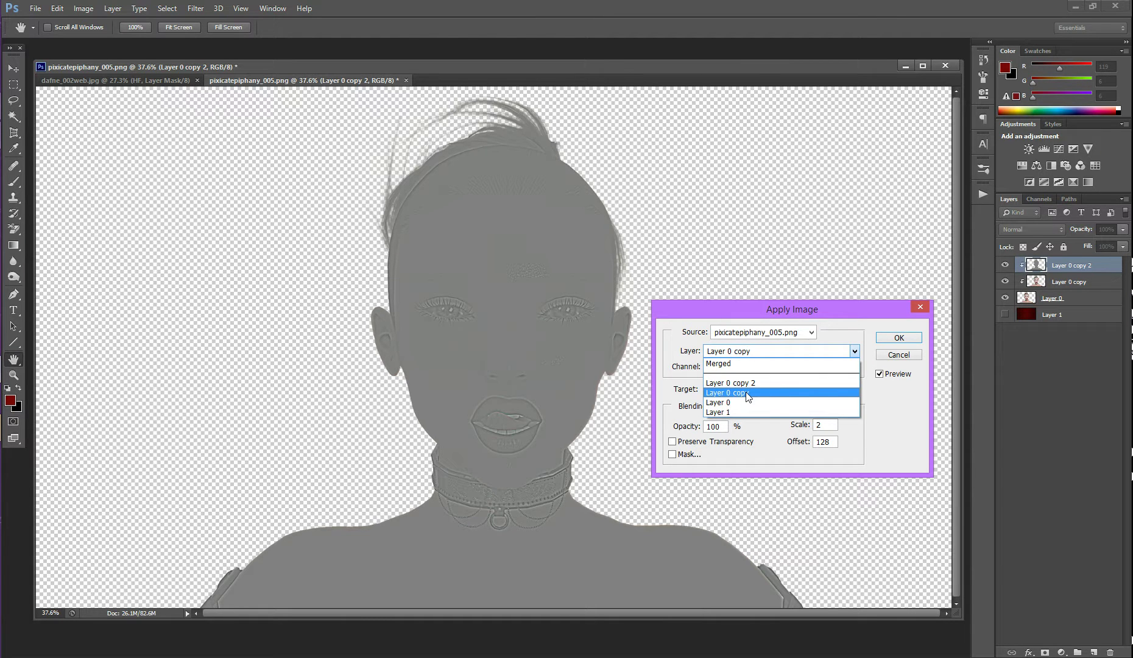
left_click(748, 394)
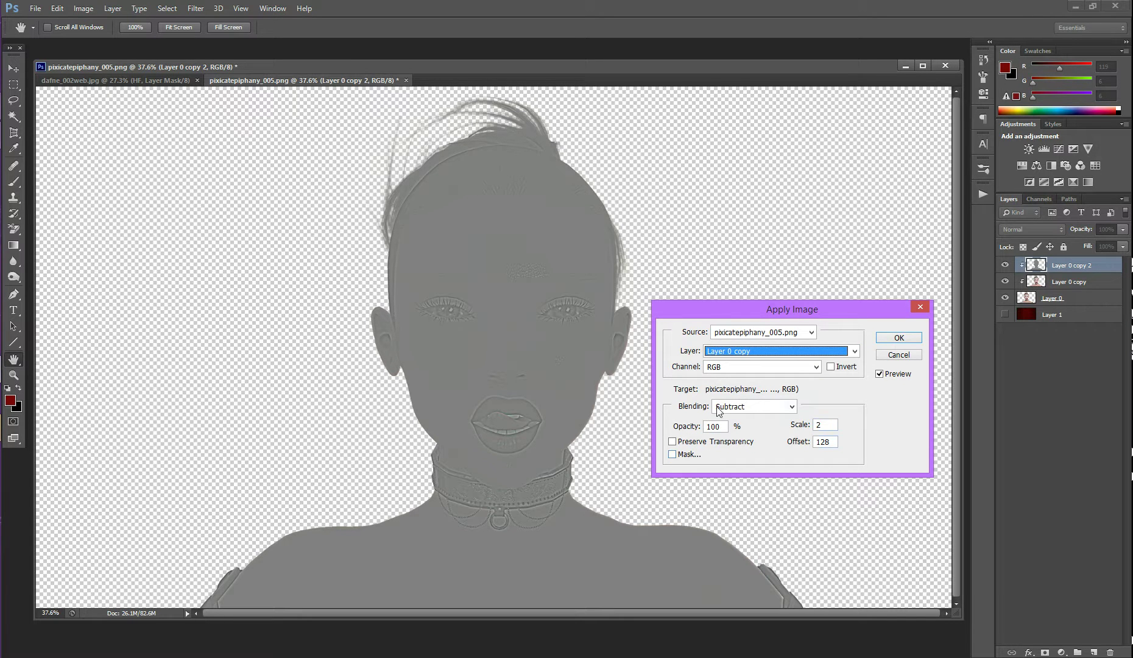
left_click(748, 408)
left_click(747, 408)
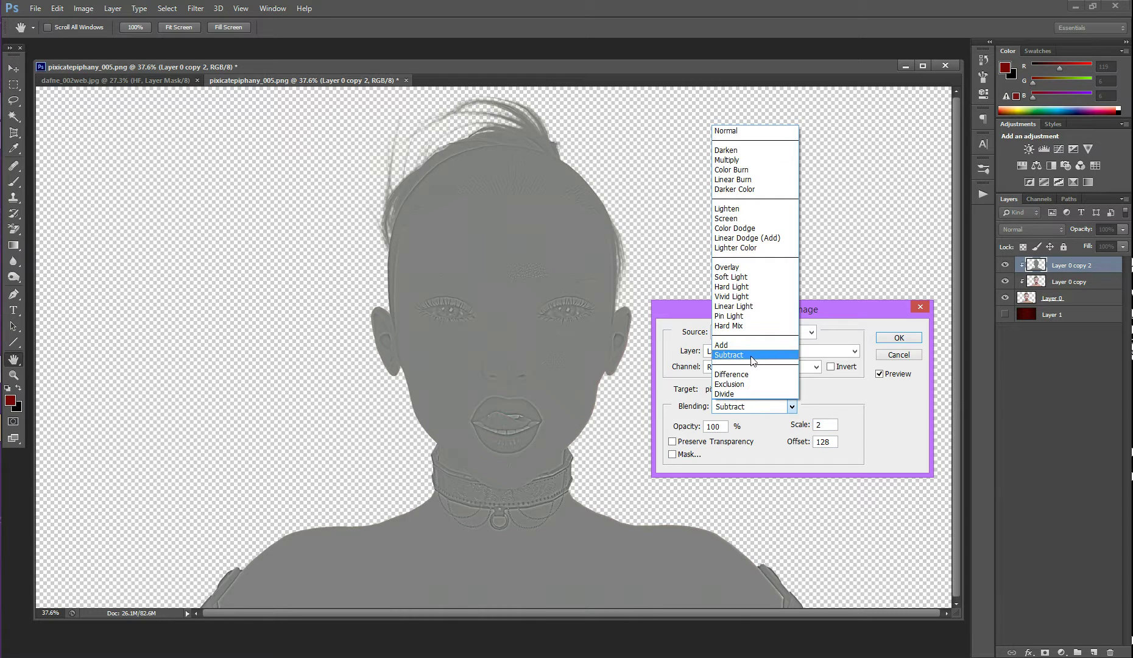
left_click(798, 413)
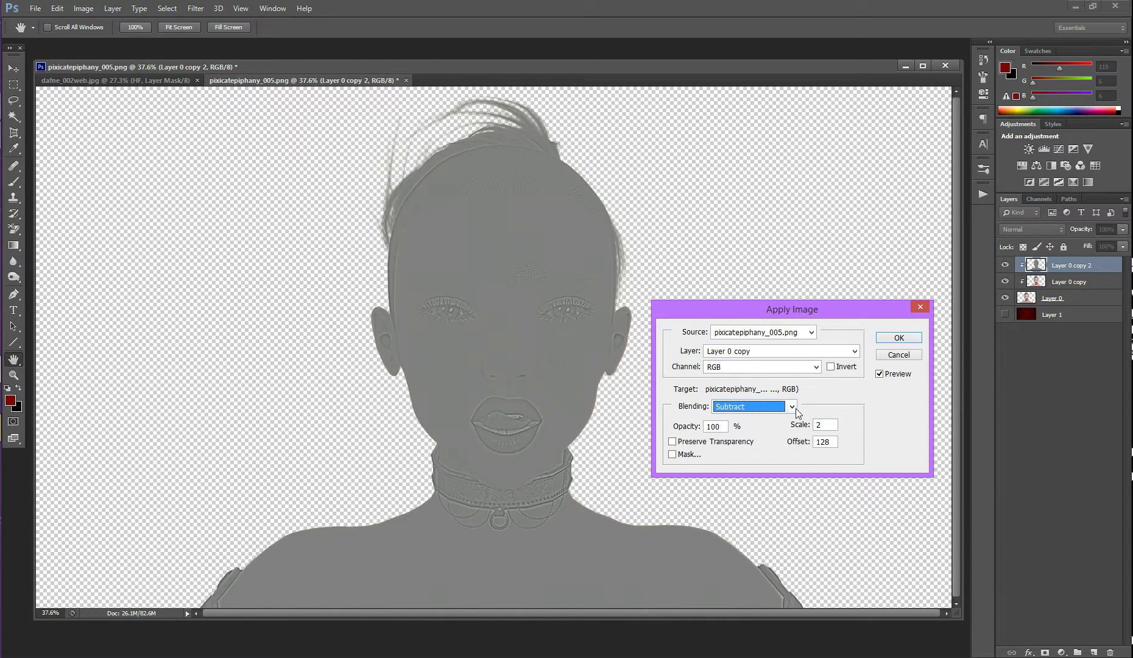
left_click(900, 339)
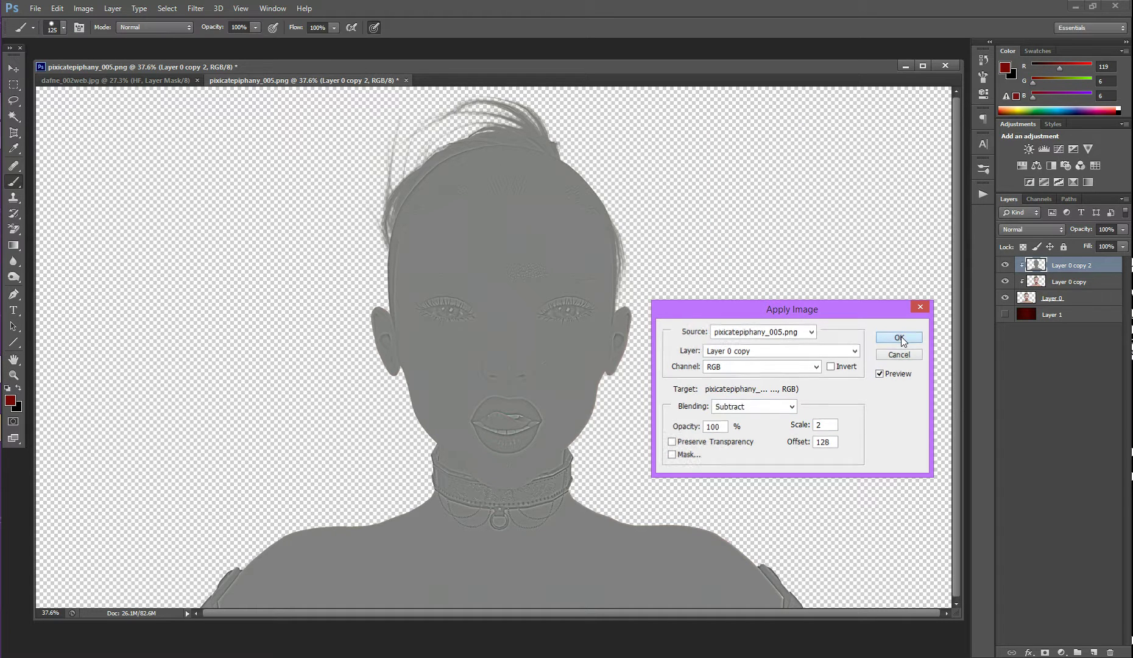
Set Layer 0 copy 2's blend mode to Linear Light and hide Layer 0 copy.
left_click(1021, 229)
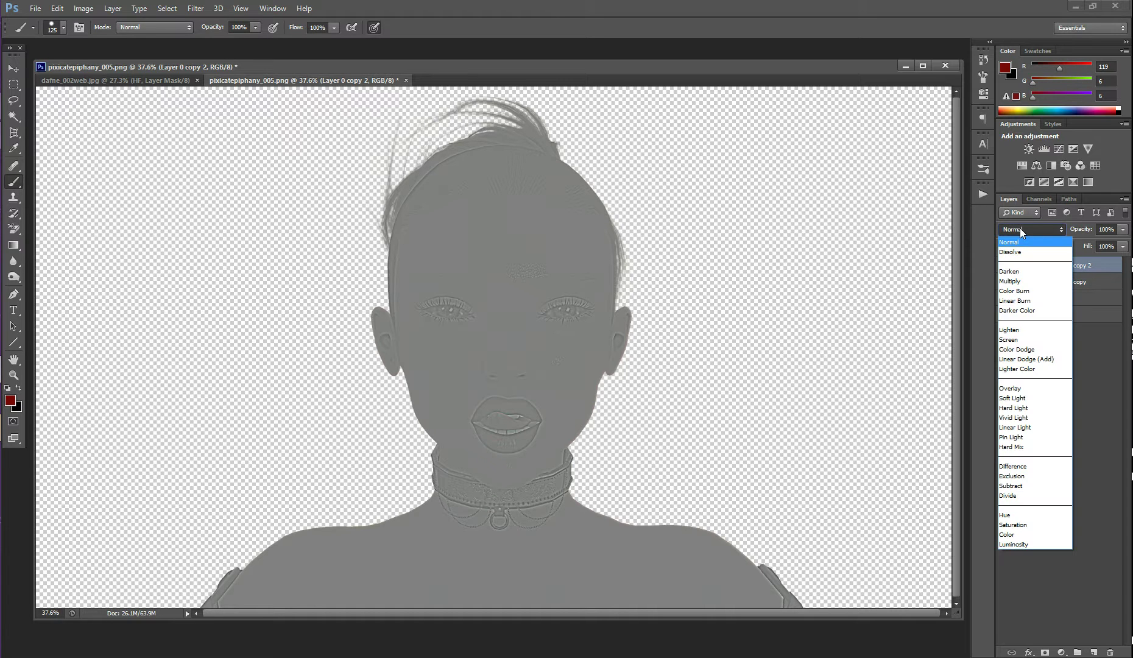
left_click(1008, 428)
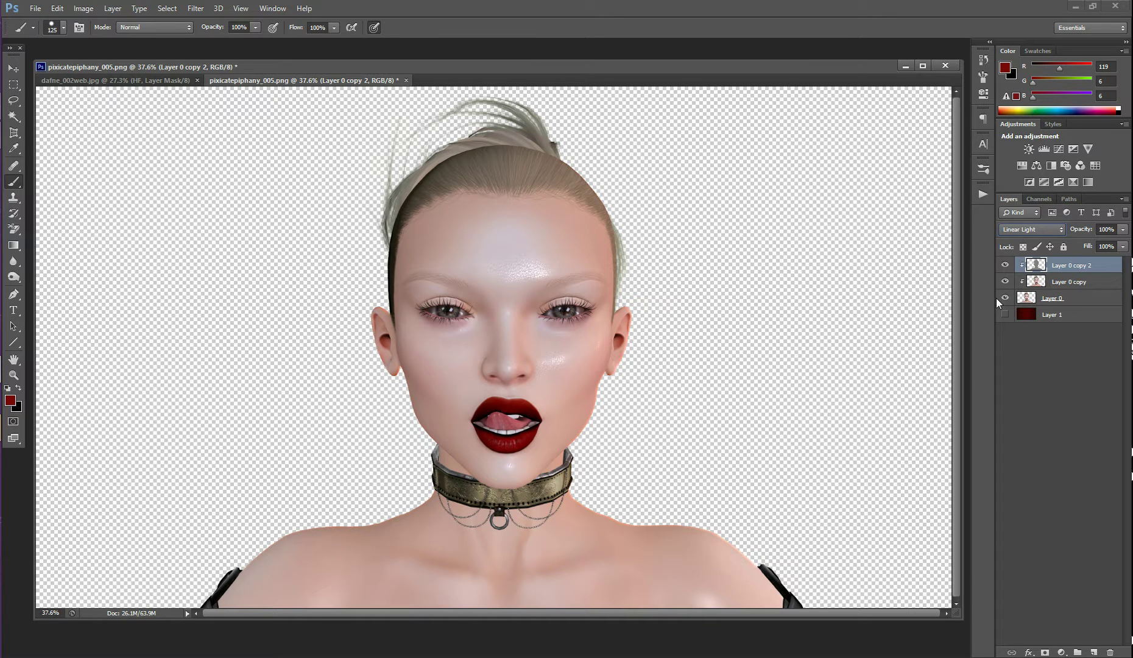
left_click(1006, 282)
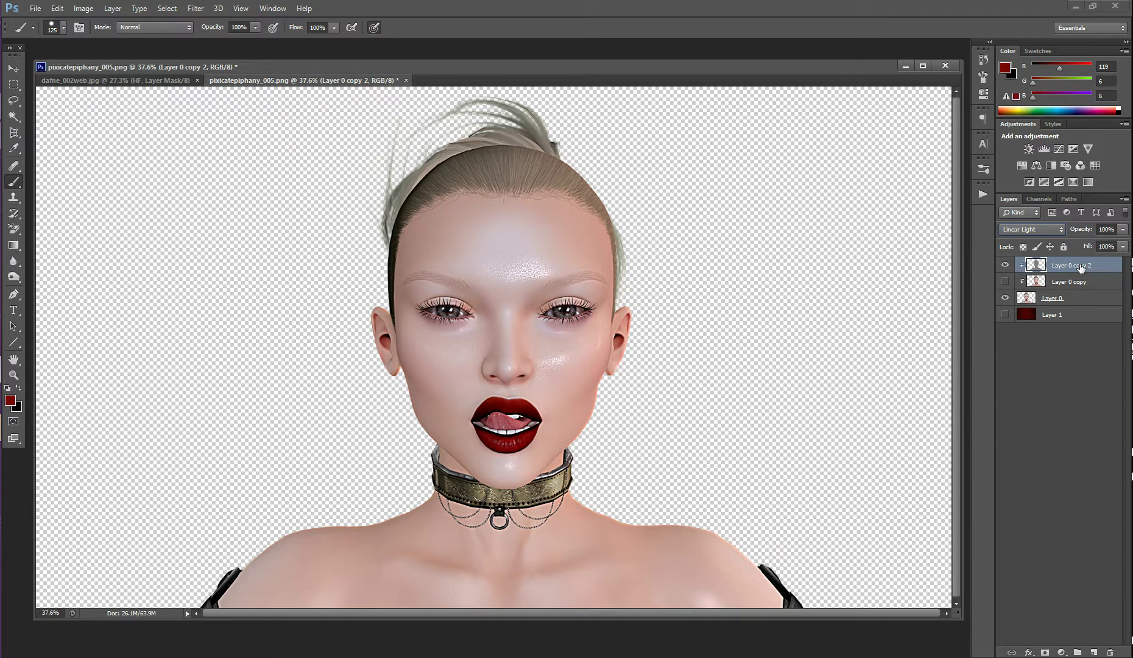
Preview Brightness/Contrast with contrast at 100, then cancel without applying.
left_click(80, 6)
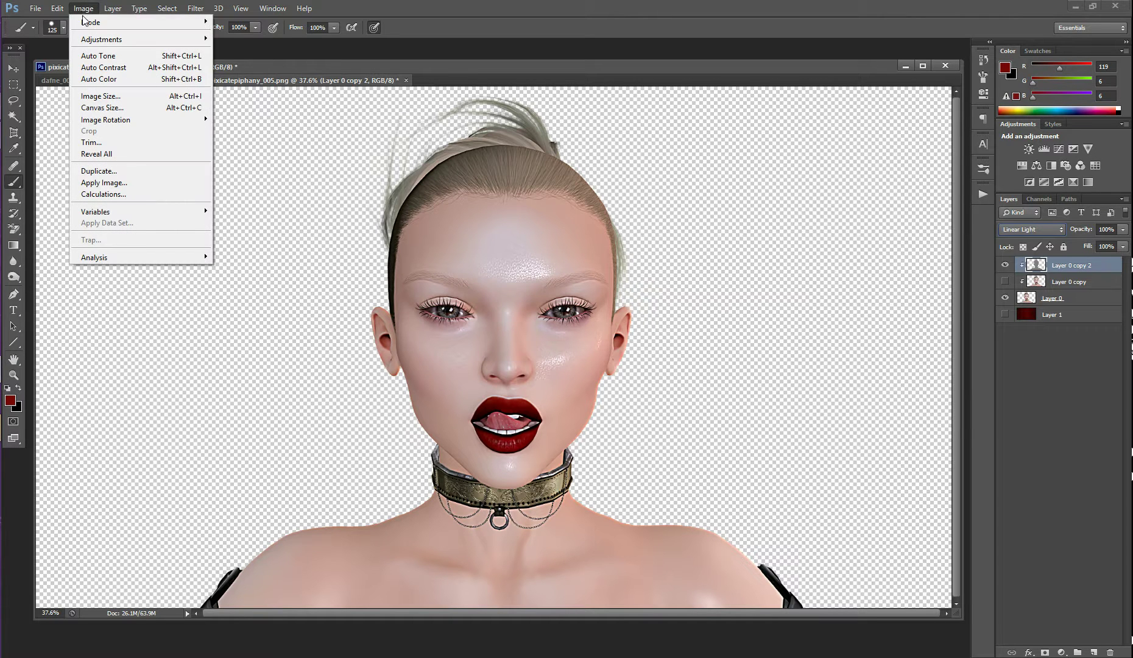
mouse_move(85, 24)
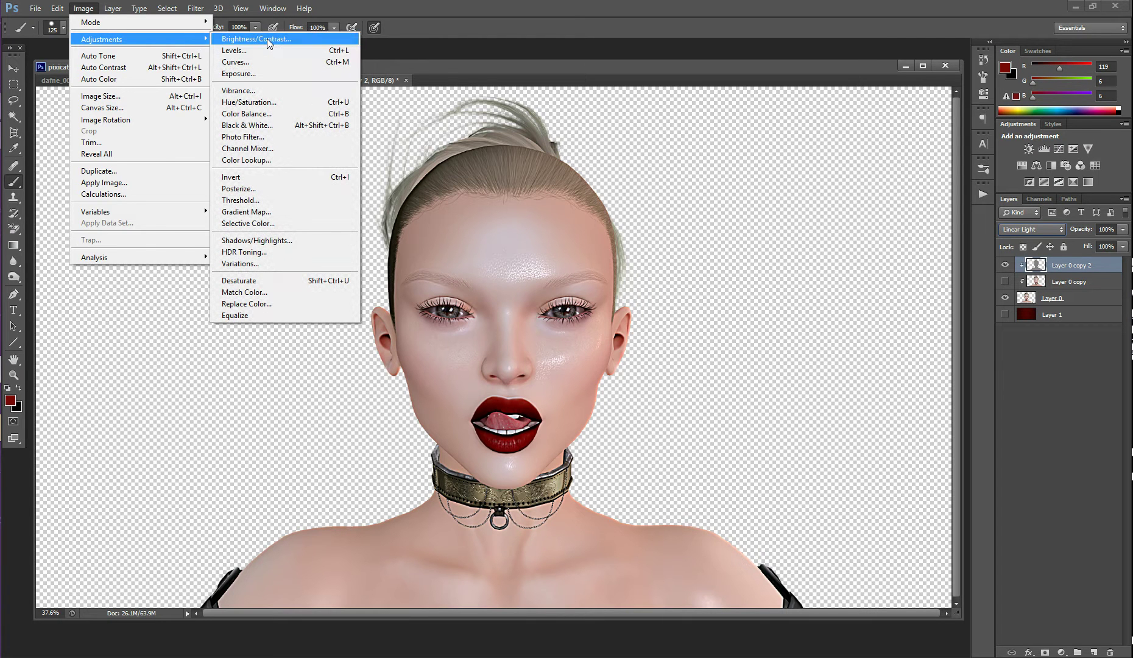
left_click(267, 38)
left_click_drag(747, 323, 807, 323)
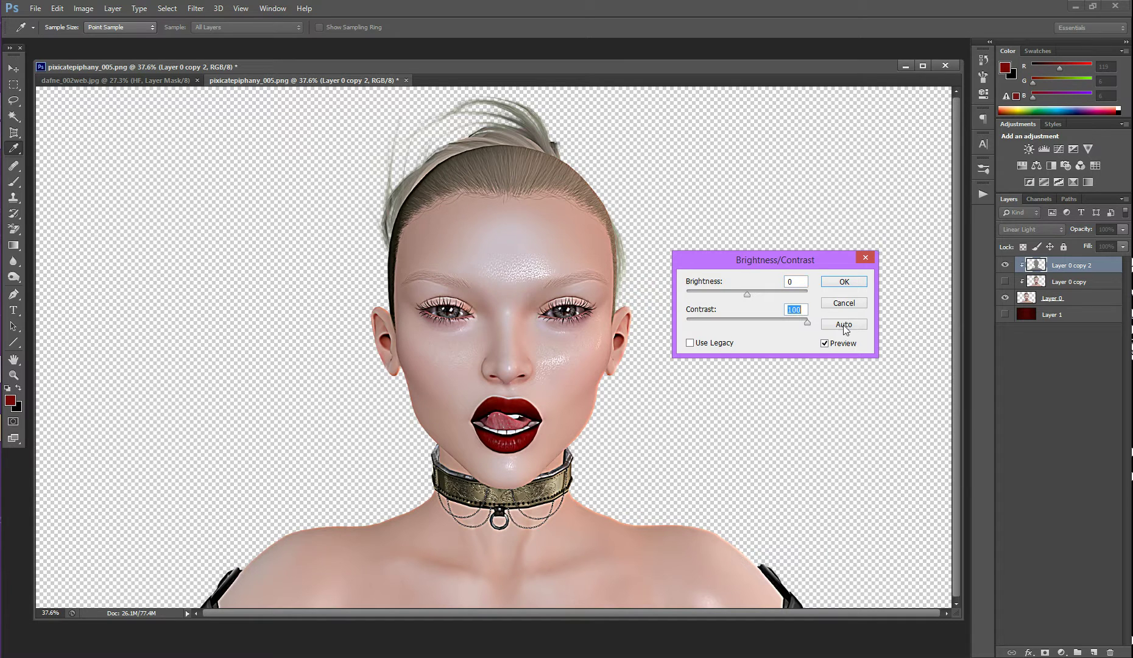
left_click(824, 344)
left_click(825, 344)
left_click(824, 344)
left_click(825, 345)
left_click(825, 345)
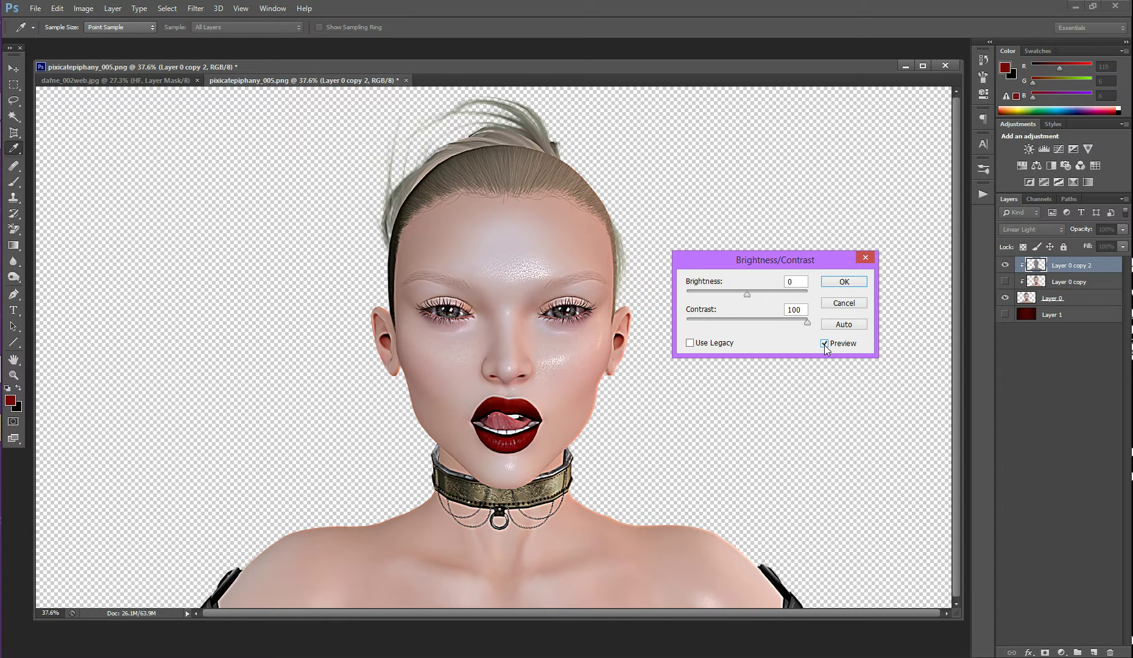
left_click(841, 303)
key("b")
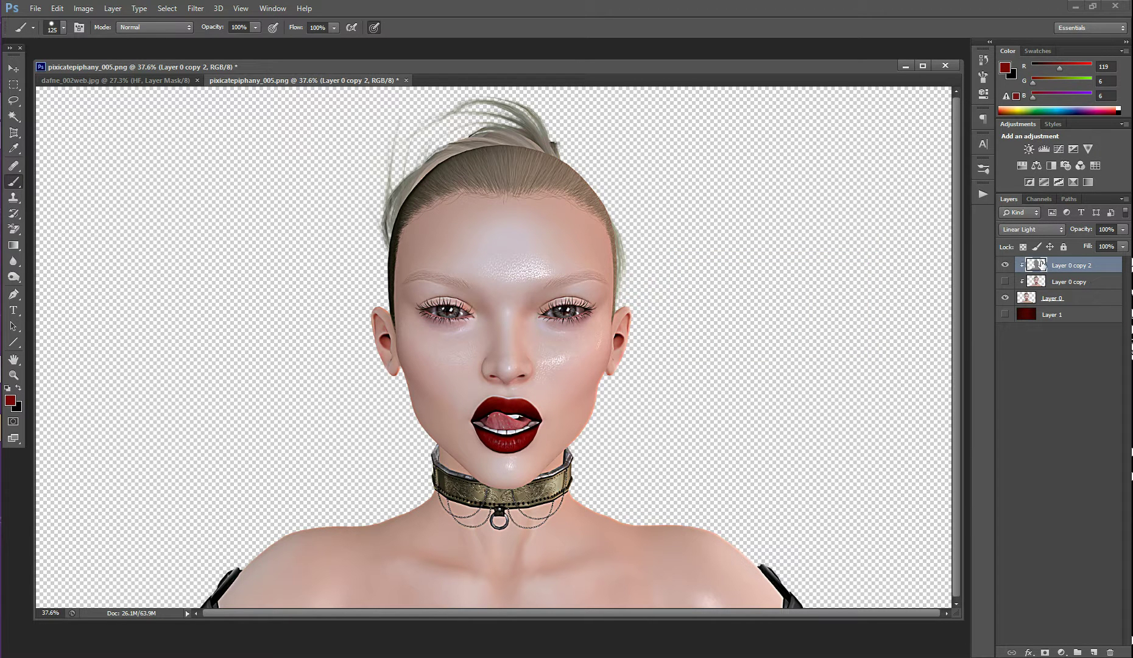
Show Layer 0 copy again and rename it 'low freq'.
left_click(1004, 282)
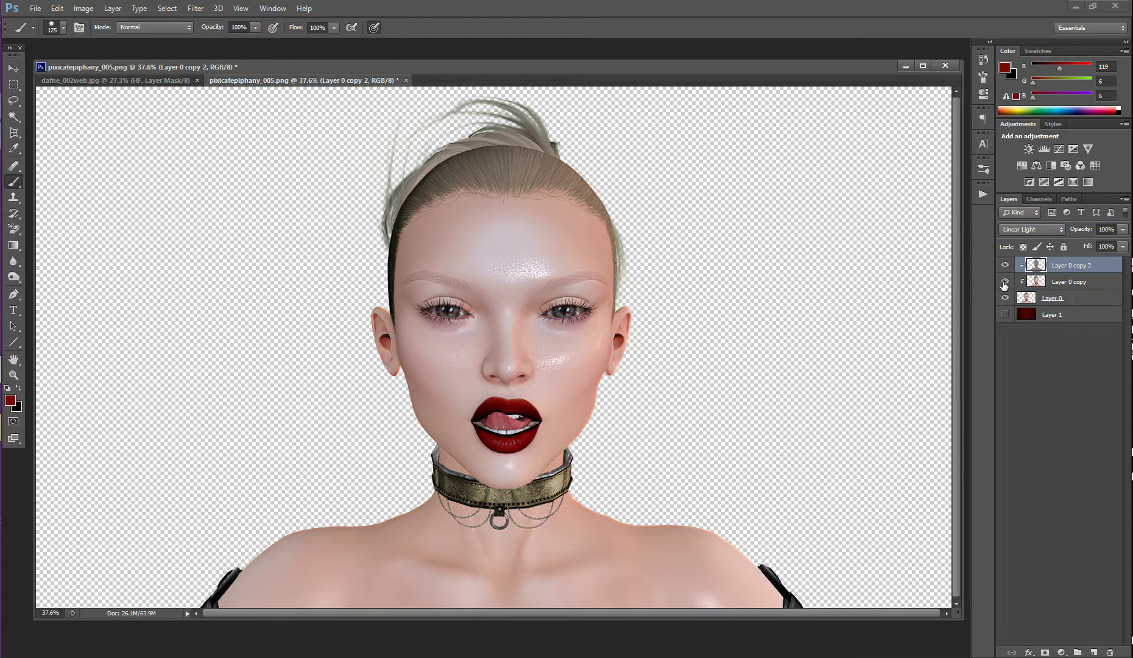
left_click(1070, 284)
scroll(541, 264, "up", 3)
scroll(313, 420, "up", 3)
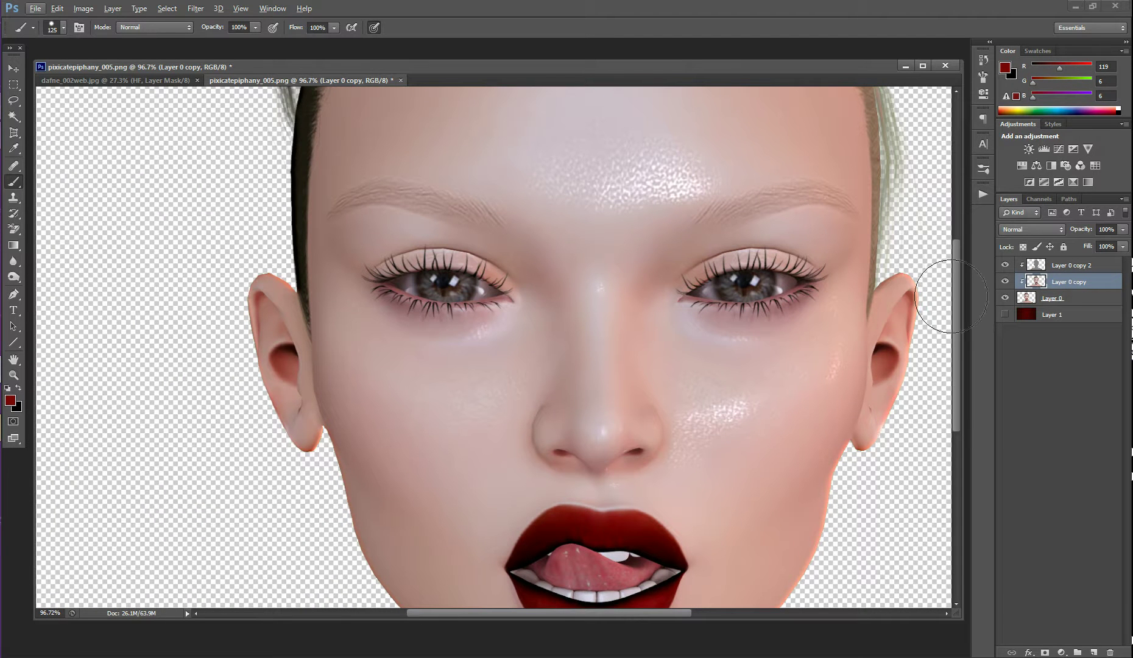
right_click(1068, 285)
left_click(1087, 282)
double_click(1071, 282)
type("low")
key("Return")
Rename Layer 0 copy 2 to 'high freq' and make low freq the active layer.
double_click(1069, 265)
type("high freq")
key("Return")
left_click(1075, 297)
left_click(1077, 287)
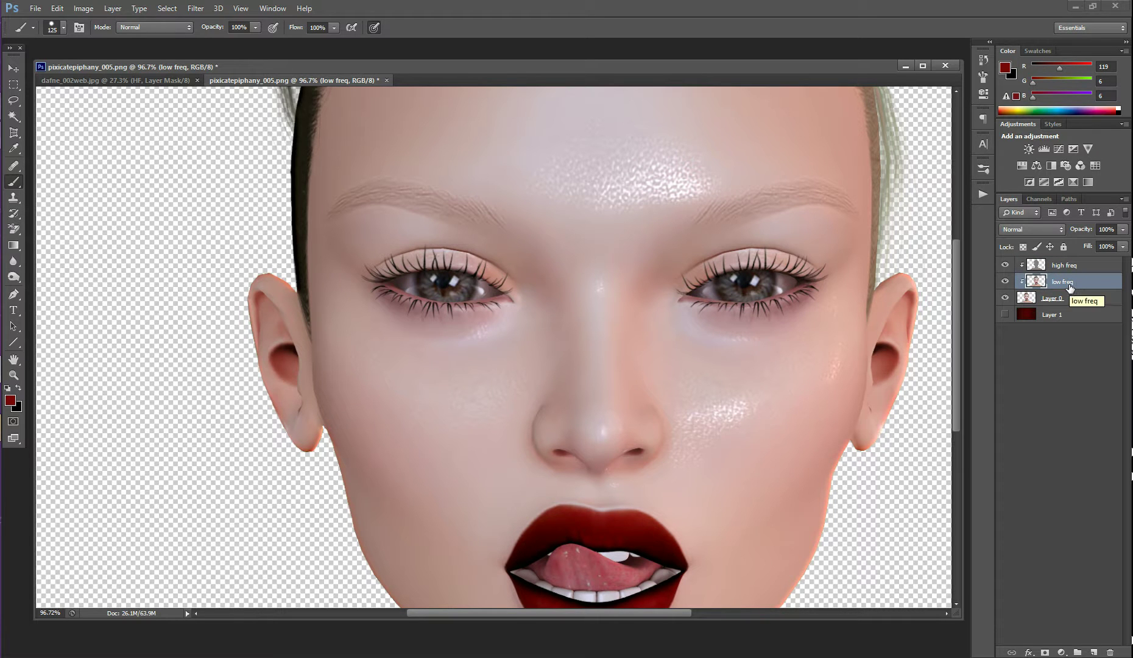
Lasso a 13 px feathered area under the left eye and check it in Quick Mask.
left_click(13, 101)
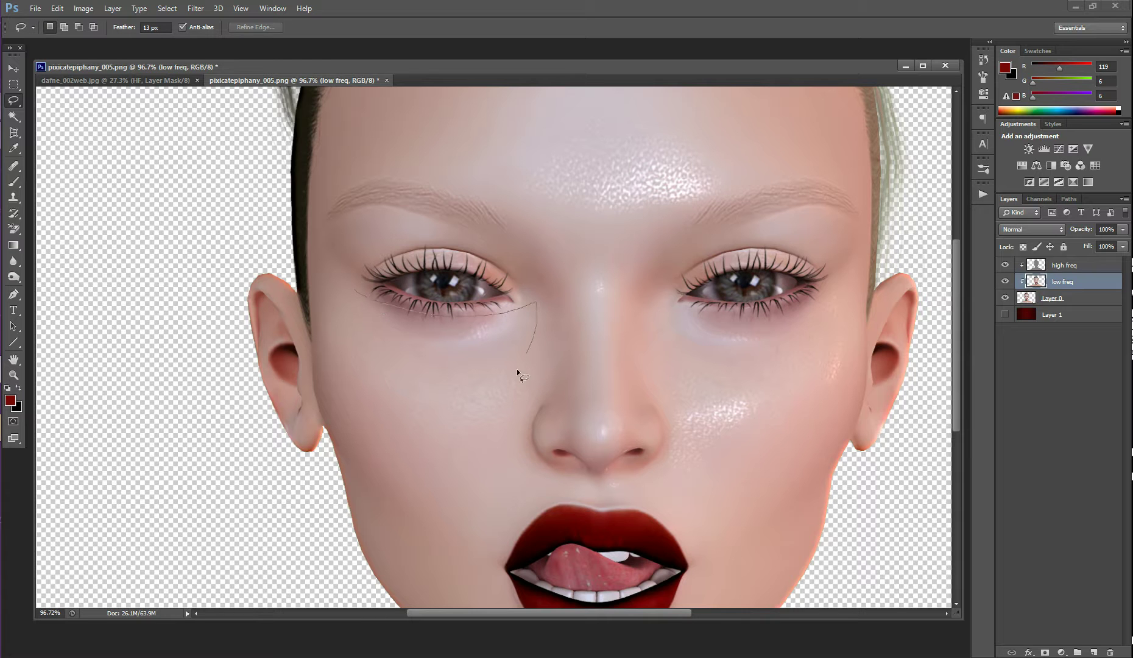
mouse_move(517, 369)
left_mouse_down()
mouse_move(472, 395)
mouse_move(410, 386)
left_mouse_up()
left_click_drag(350, 286, 351, 289)
key("q")
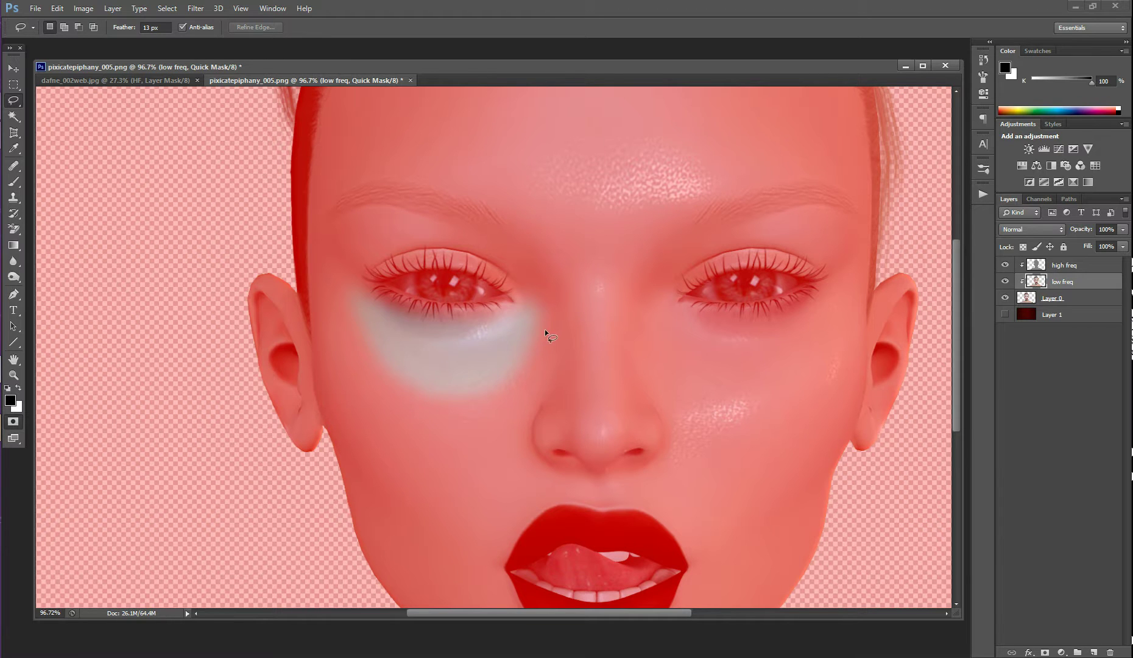
key("q")
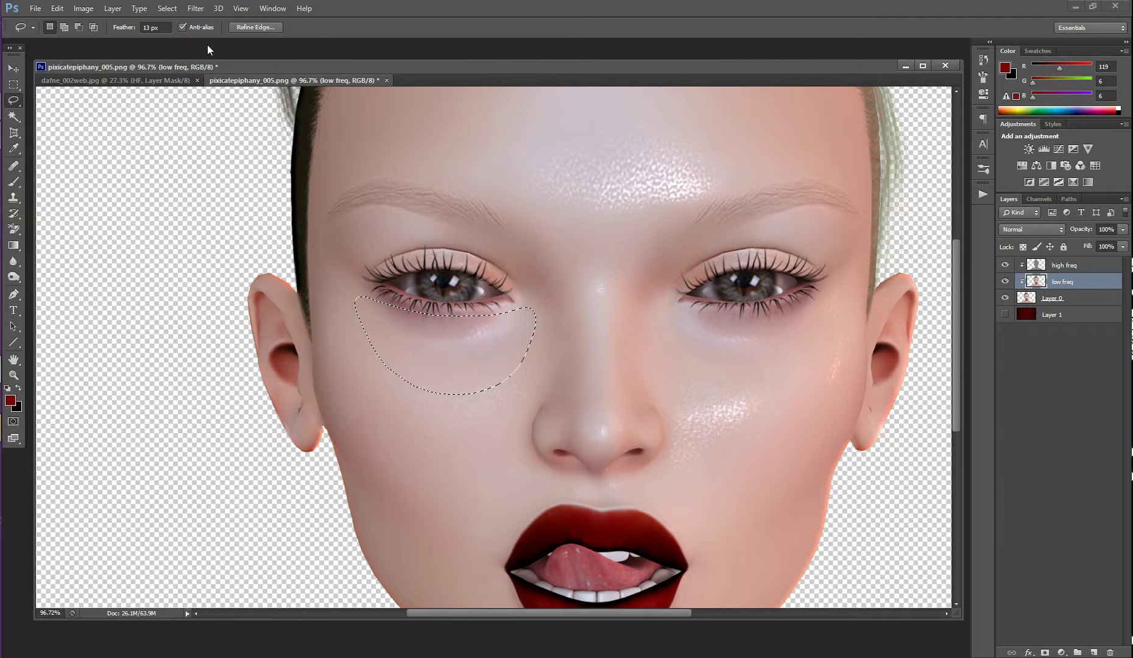
left_click(195, 8)
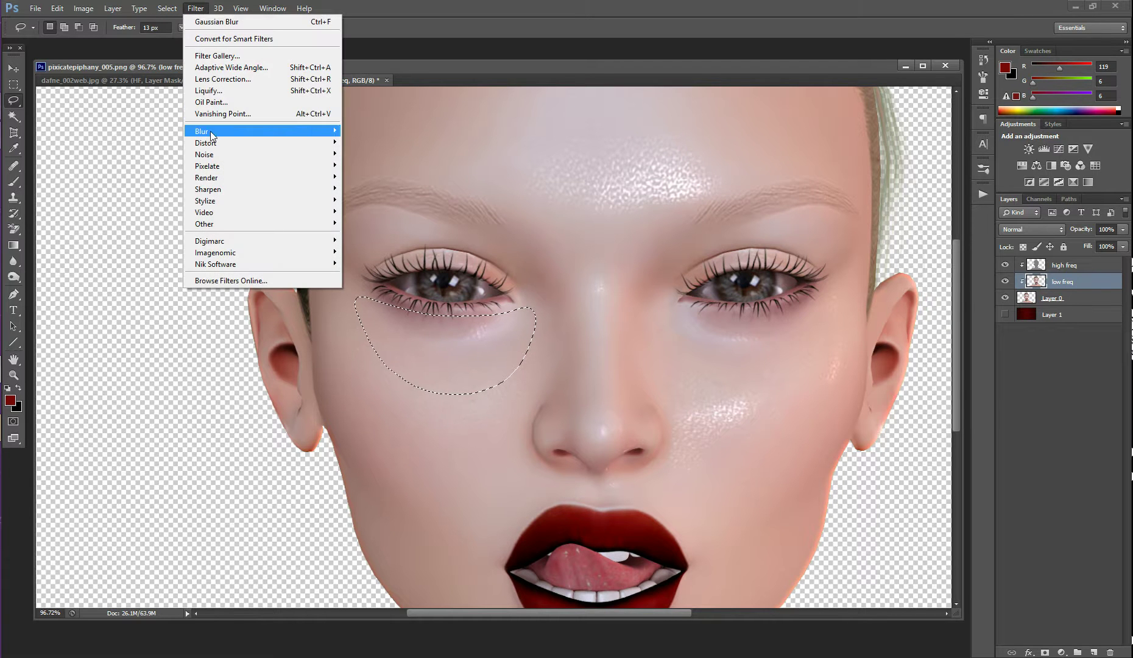
mouse_move(262, 132)
left_click(374, 217)
left_click_drag(239, 292, 885, 278)
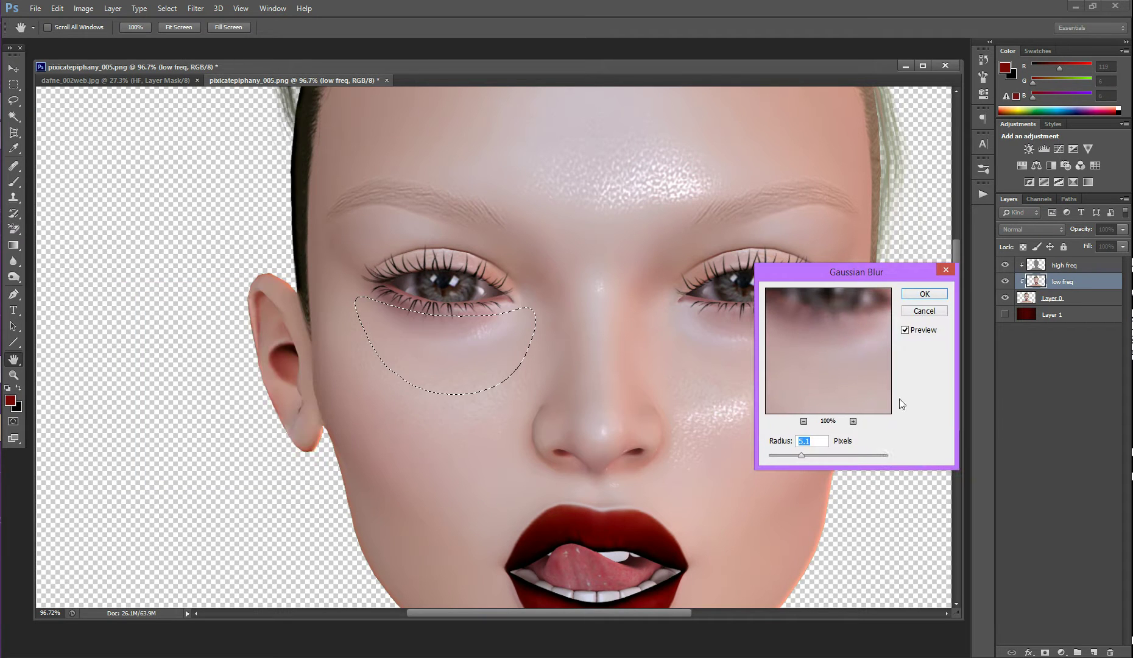
left_click(905, 331)
left_click_drag(828, 455, 829, 455)
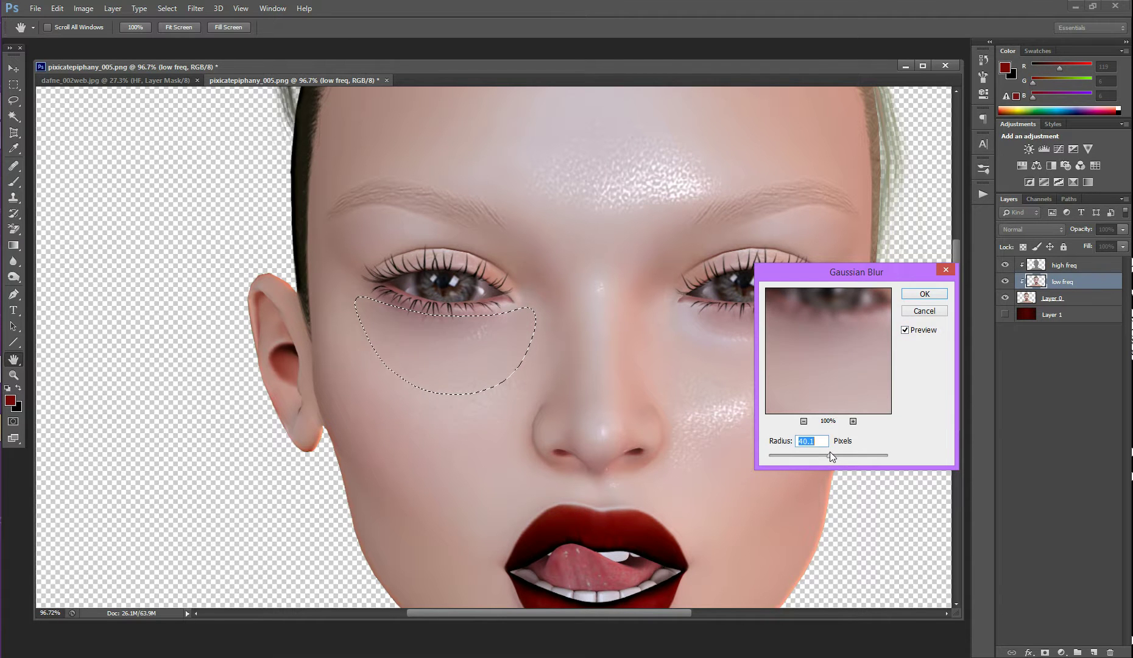
left_click(906, 332)
left_click(905, 330)
left_click(924, 311)
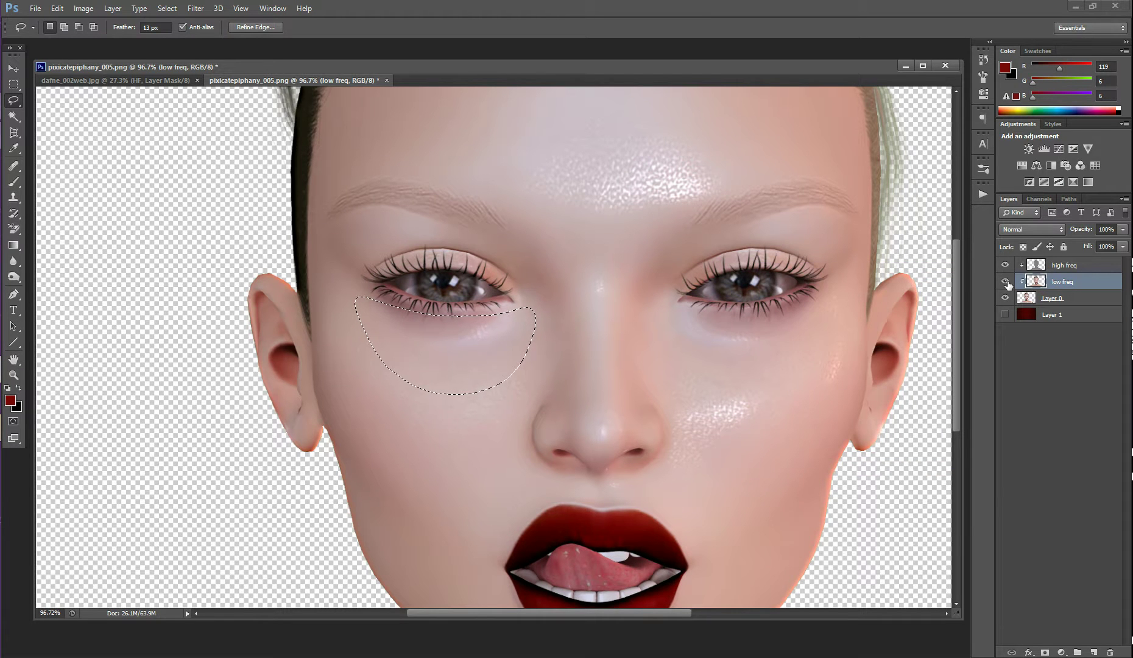
Hide low freq, select high freq and lower its opacity, then show low freq again.
left_click(1004, 281)
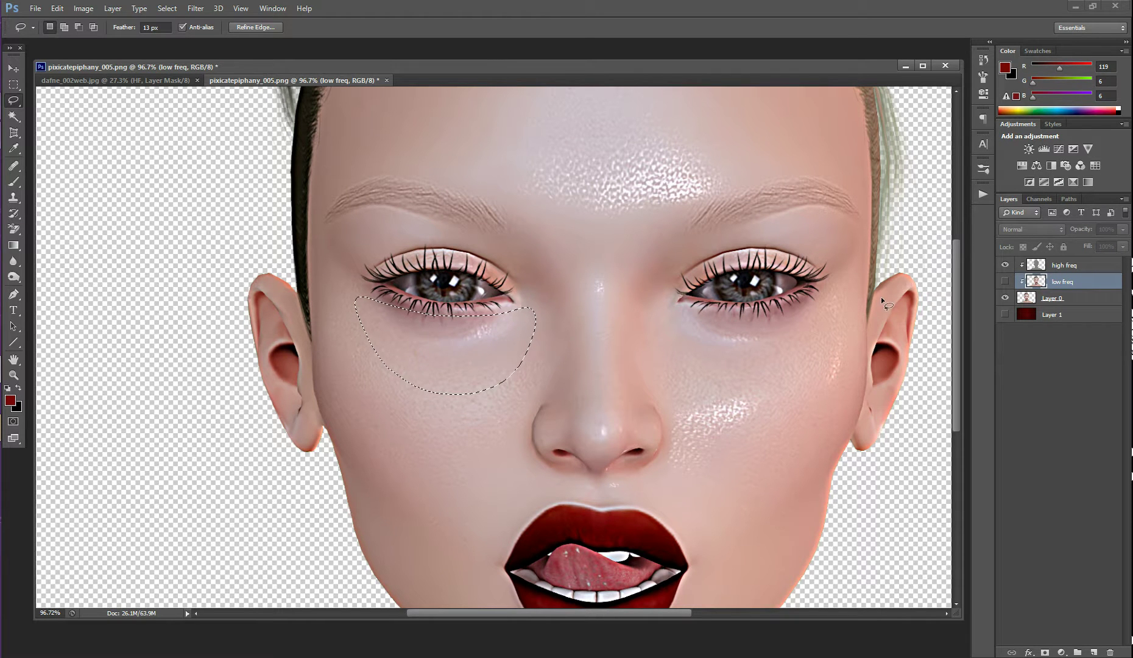
scroll(732, 289, "down", 3)
left_click(1103, 266)
left_click_drag(1123, 229, 1080, 253)
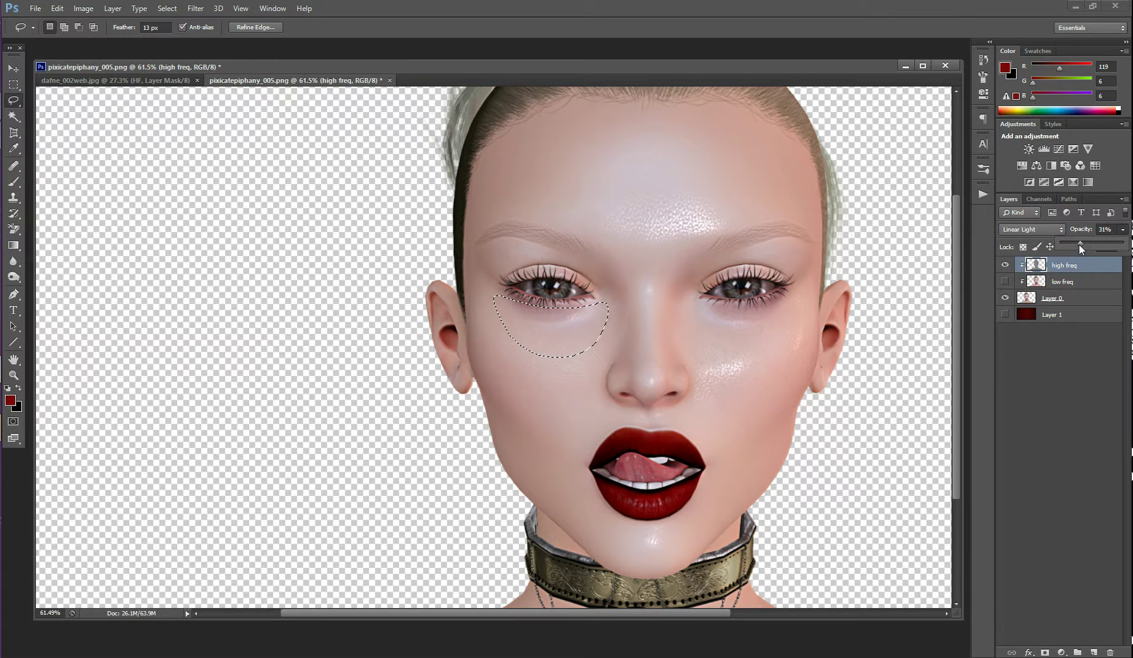
left_click(1005, 280)
key("Escape")
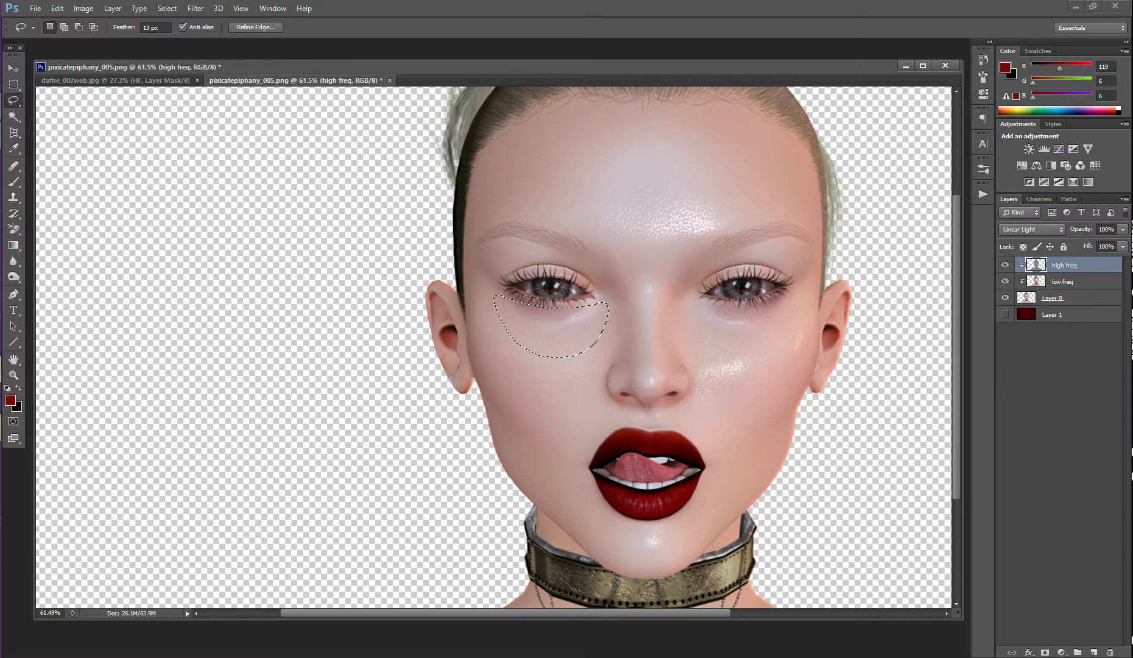
With low freq hidden, sweep high freq opacity between 0% and 100%, ending at 100%.
left_click(1006, 281)
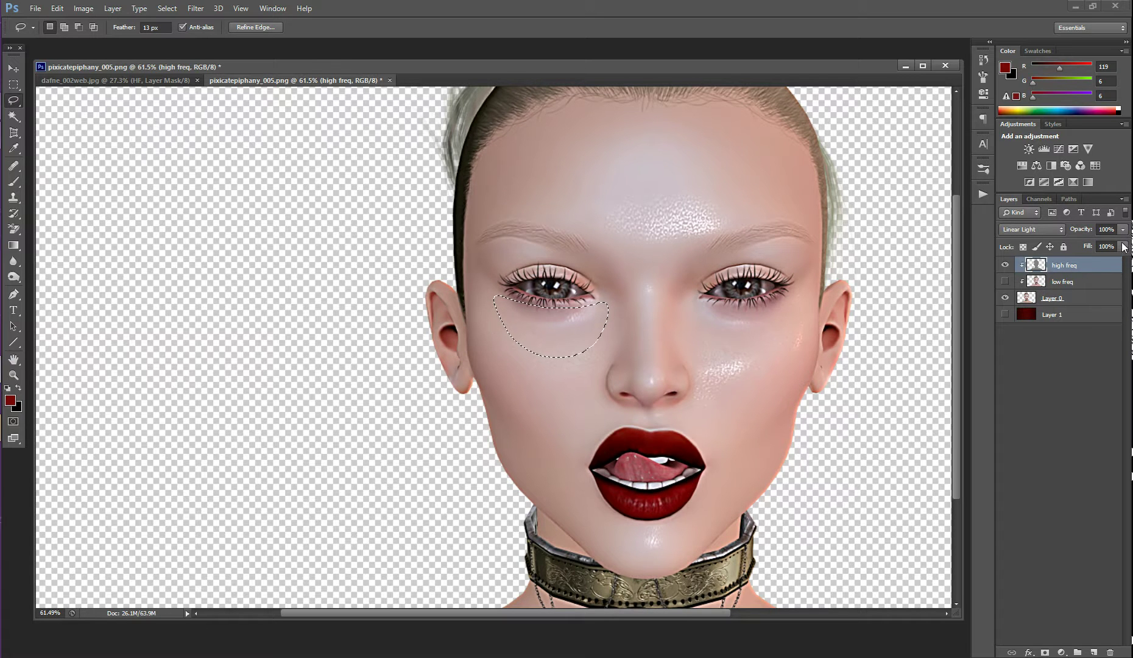
left_click_drag(1123, 229, 1022, 264)
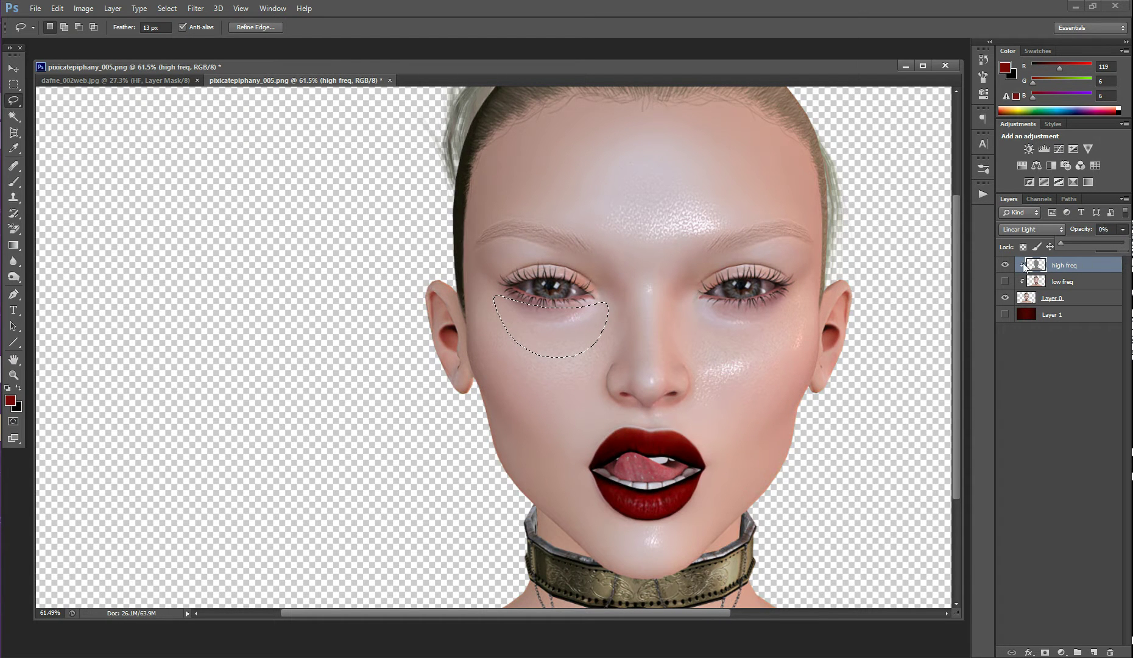
left_click_drag(1094, 256, 1003, 258)
left_click_drag(1110, 239, 1043, 261)
mouse_move(1063, 244)
left_mouse_down()
mouse_move(1106, 238)
mouse_move(1071, 236)
left_mouse_up()
left_click_drag(1089, 242, 852, 251)
left_click_drag(1061, 242, 1124, 243)
left_click(1094, 397)
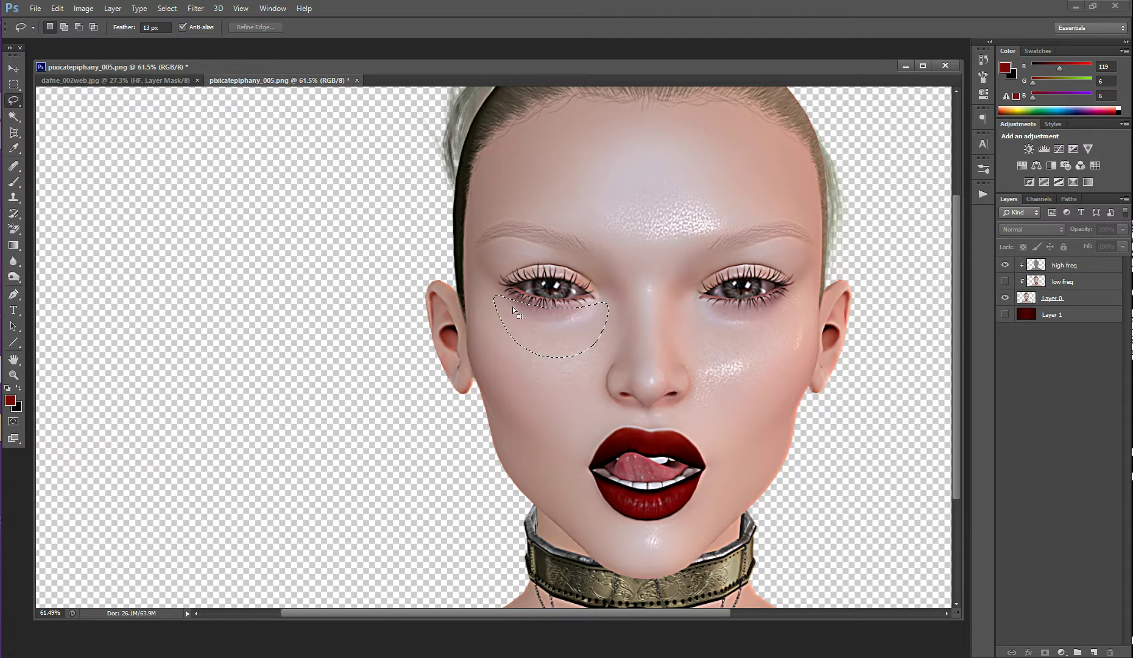